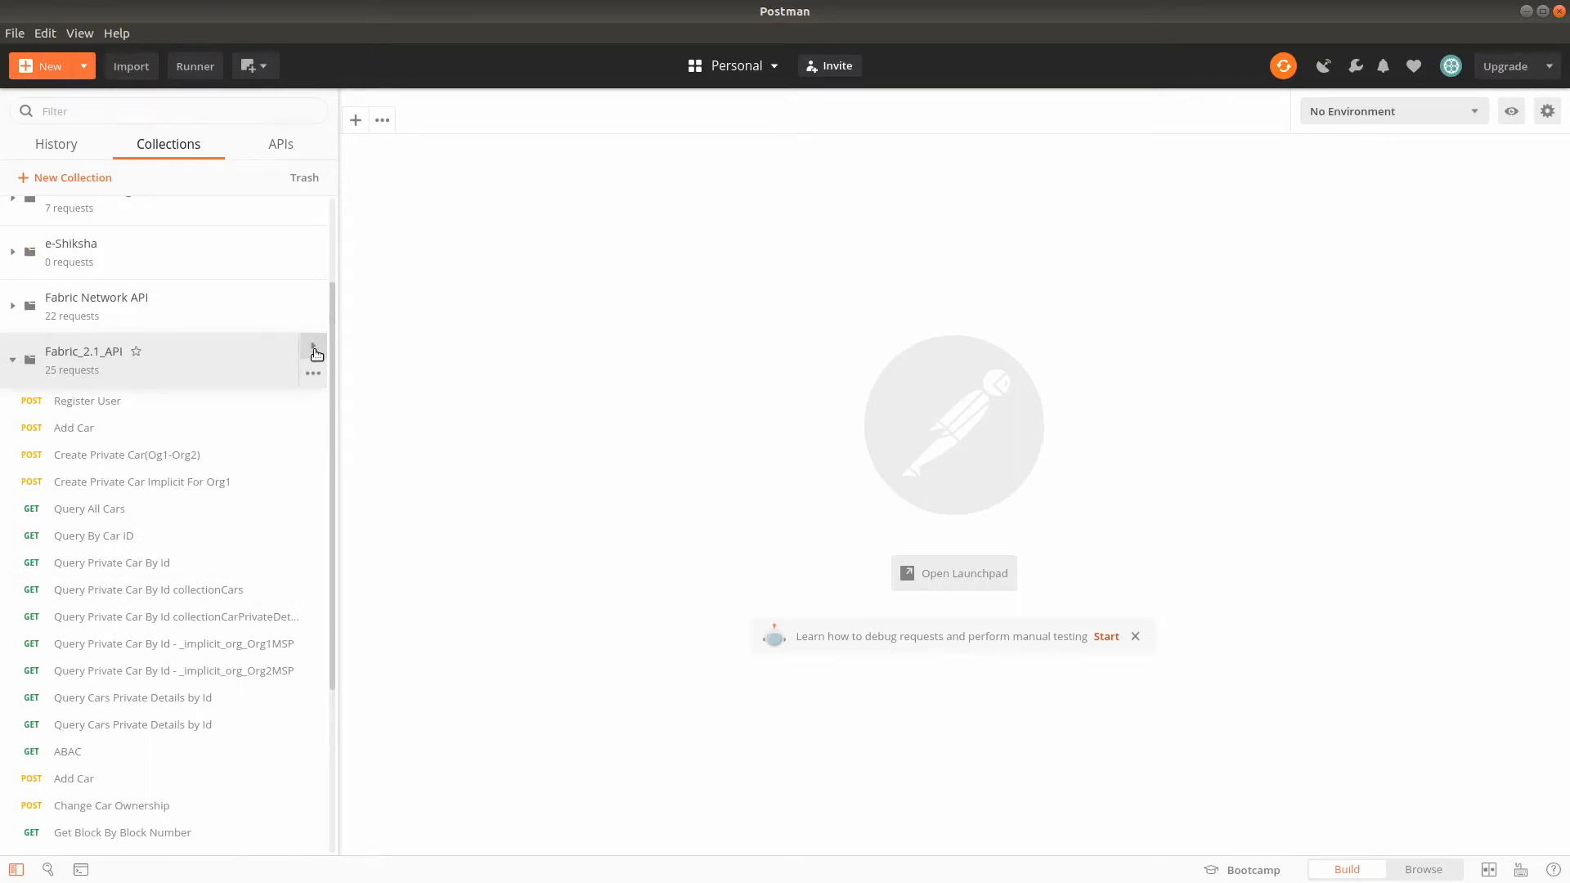
# - Update the public link of the Fabric_2.1_API collection, copy it to the clipboard, and close the collection details
pyautogui.click(314, 351)
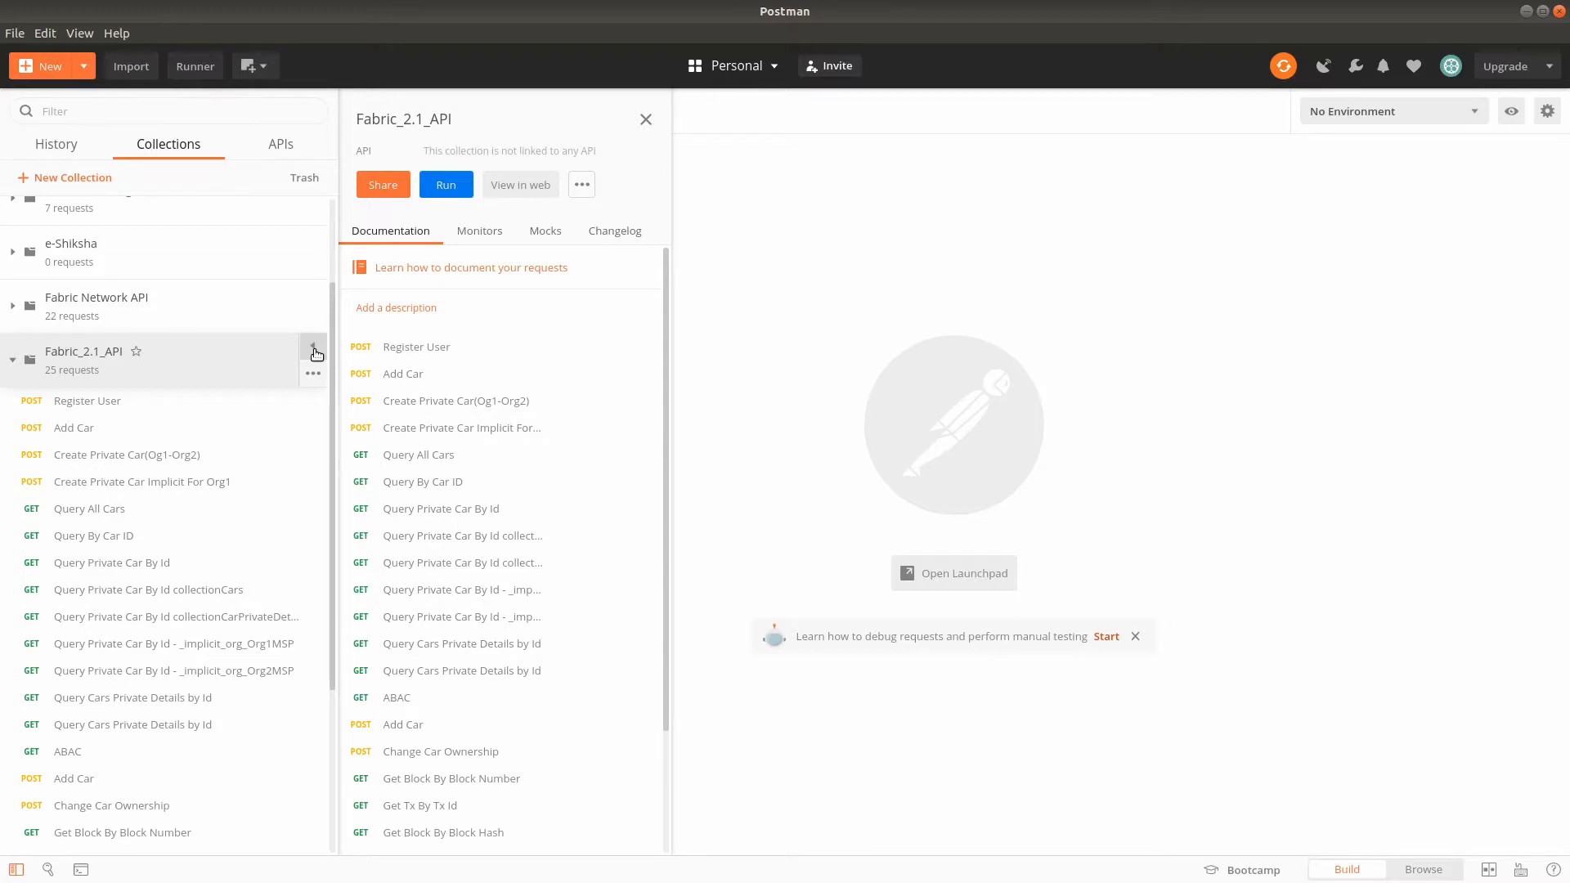
pyautogui.click(391, 190)
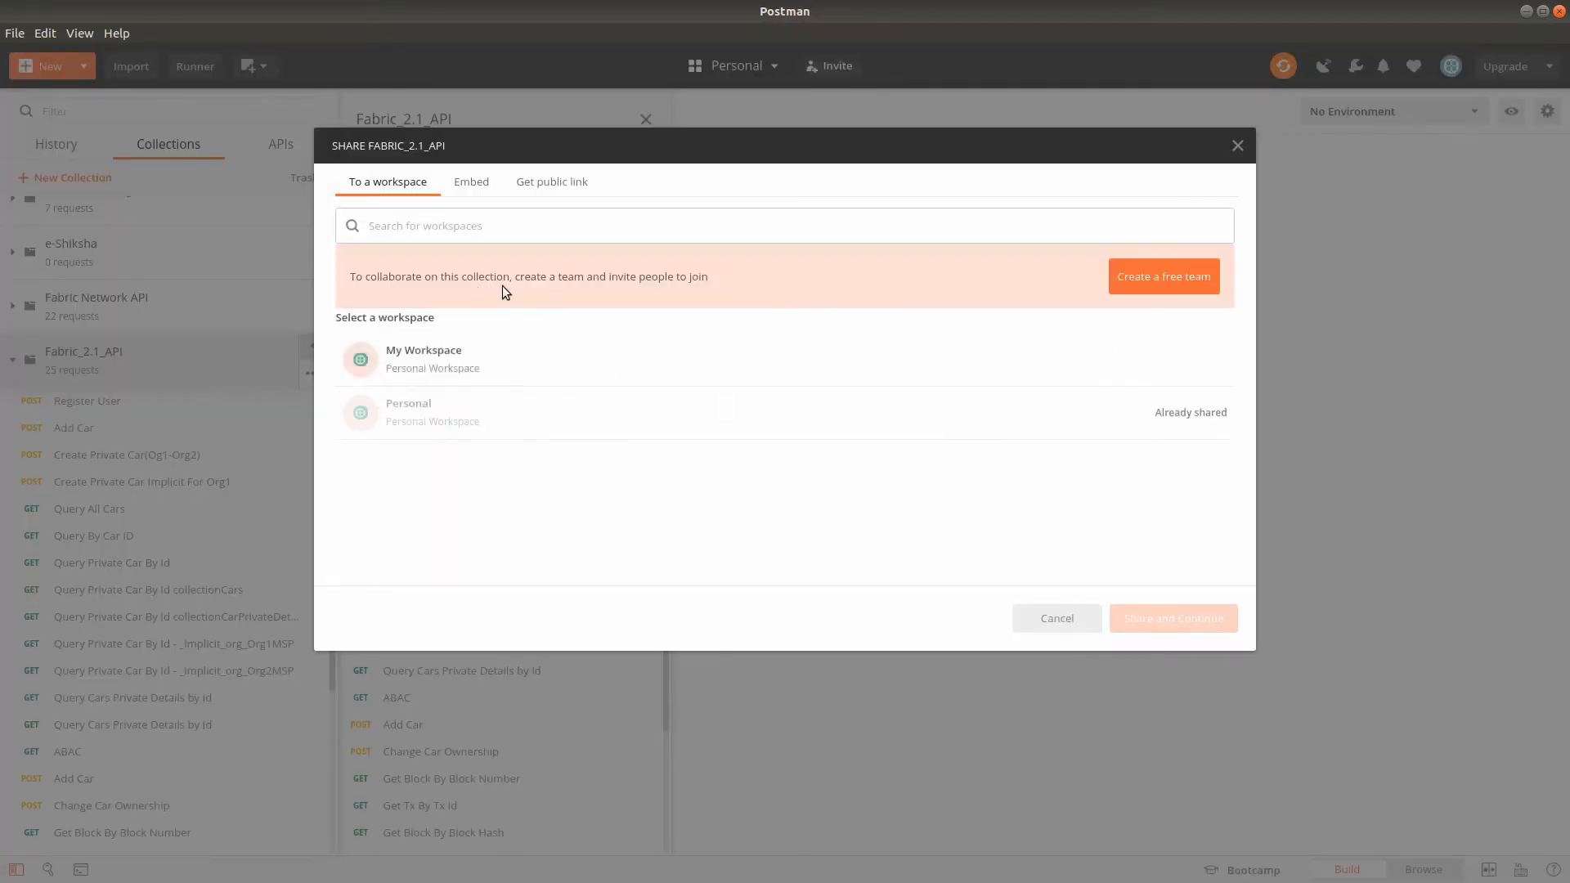
pyautogui.click(539, 184)
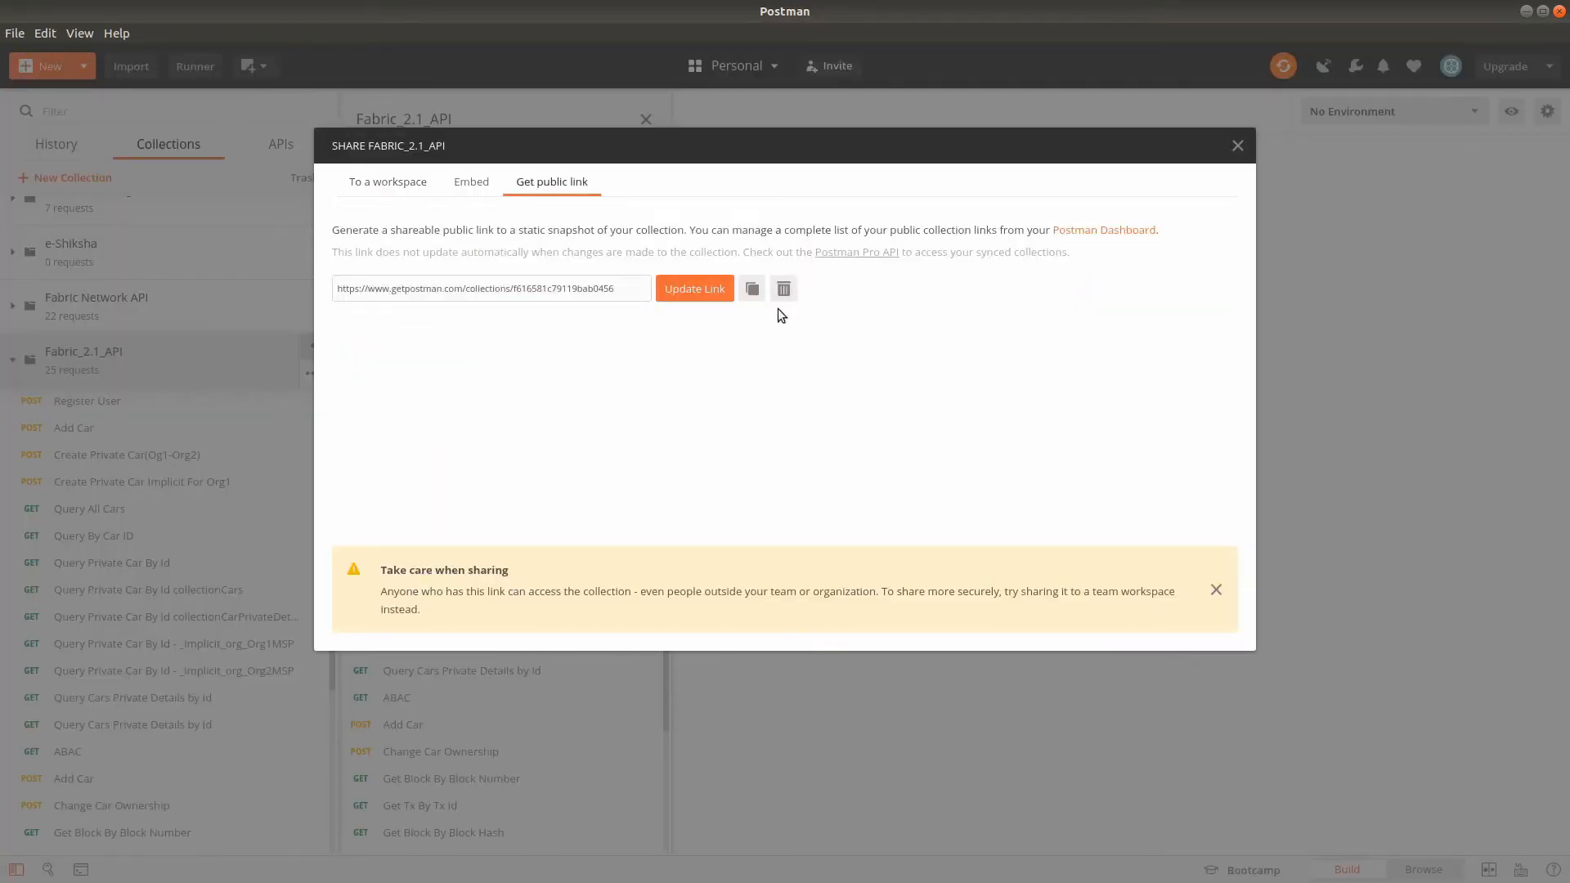
pyautogui.click(707, 294)
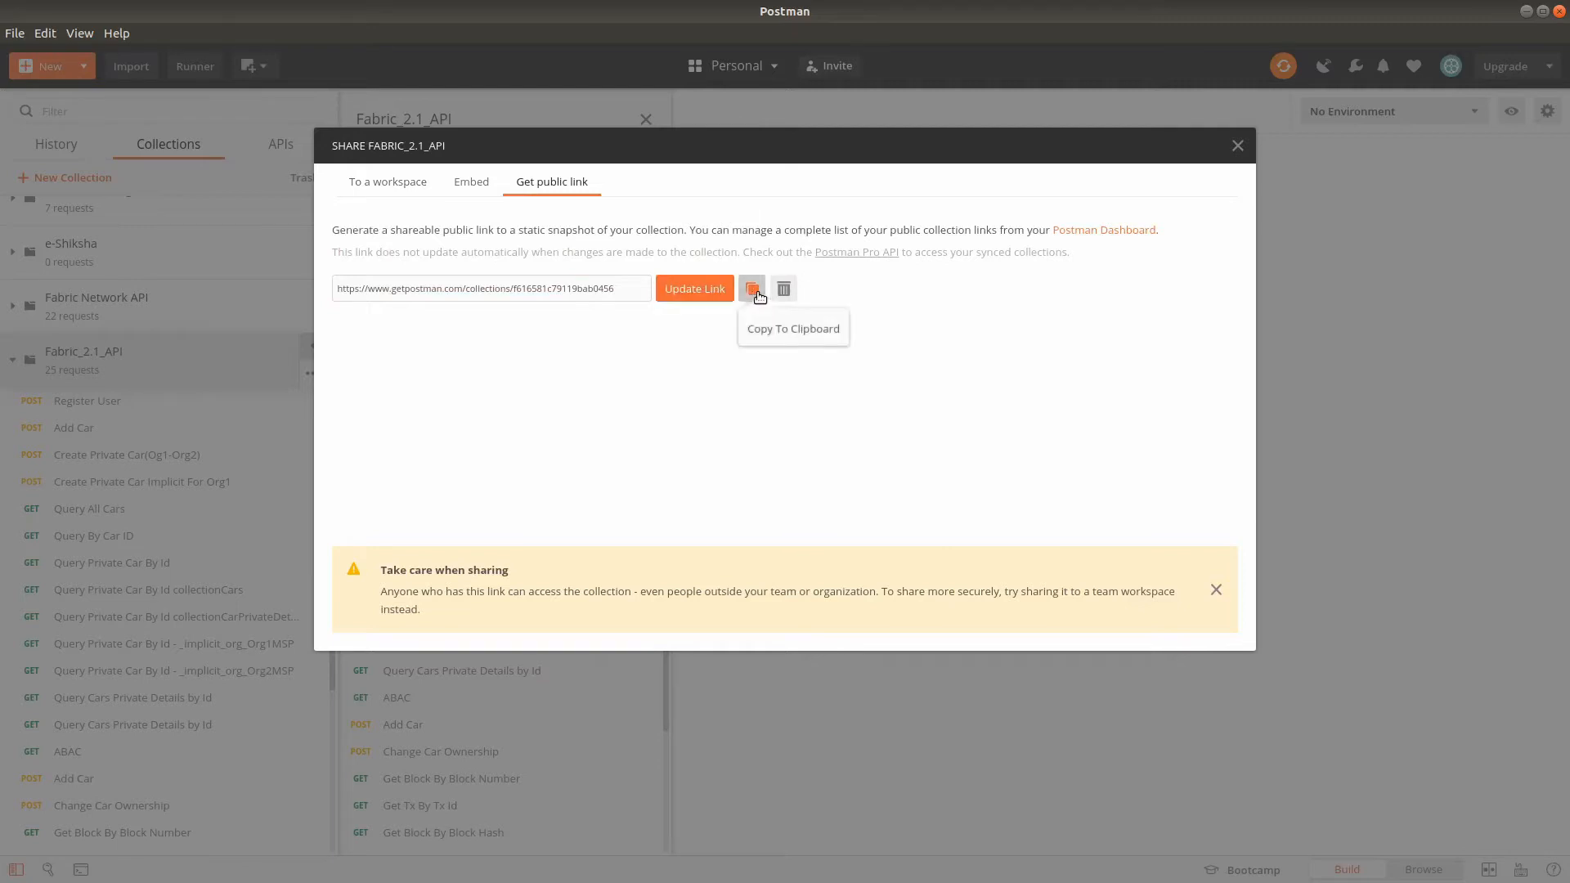
pyautogui.click(754, 292)
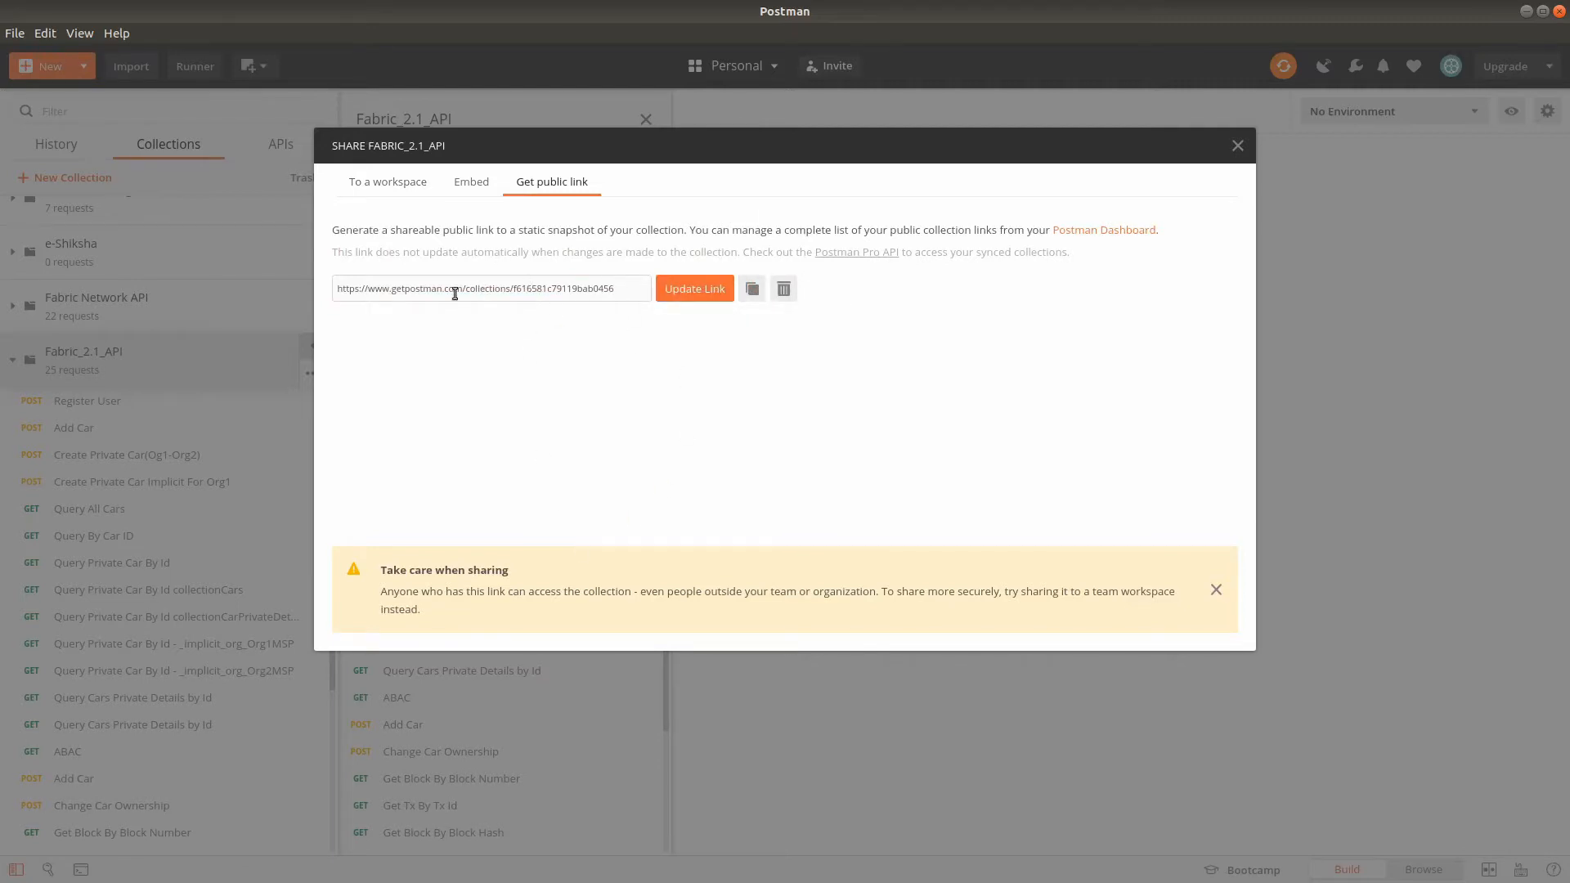
pyautogui.click(1237, 145)
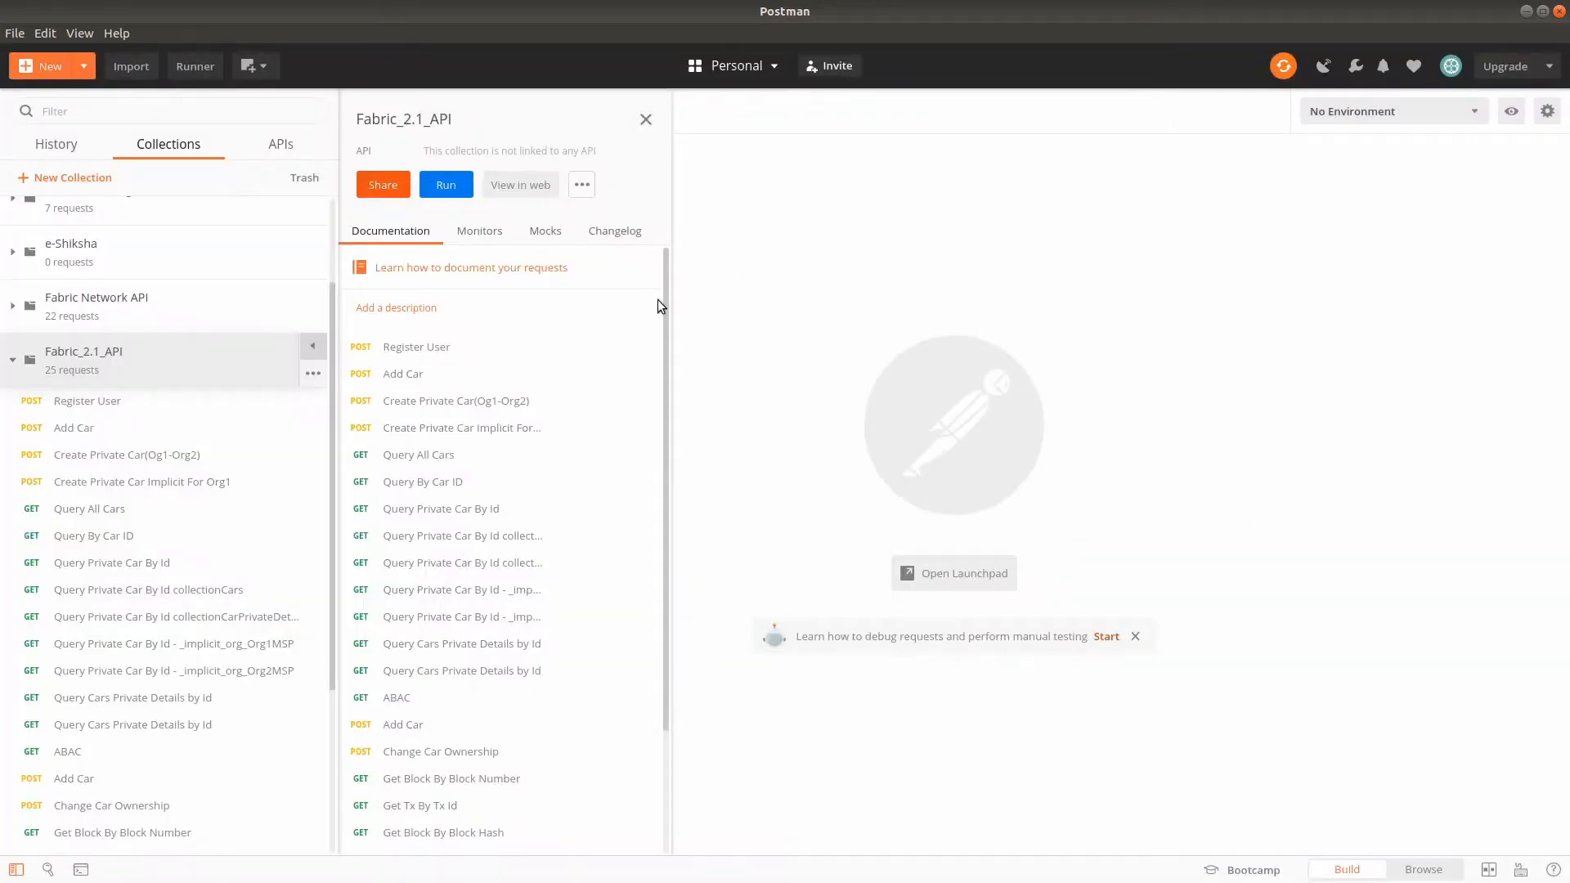
pyautogui.click(645, 120)
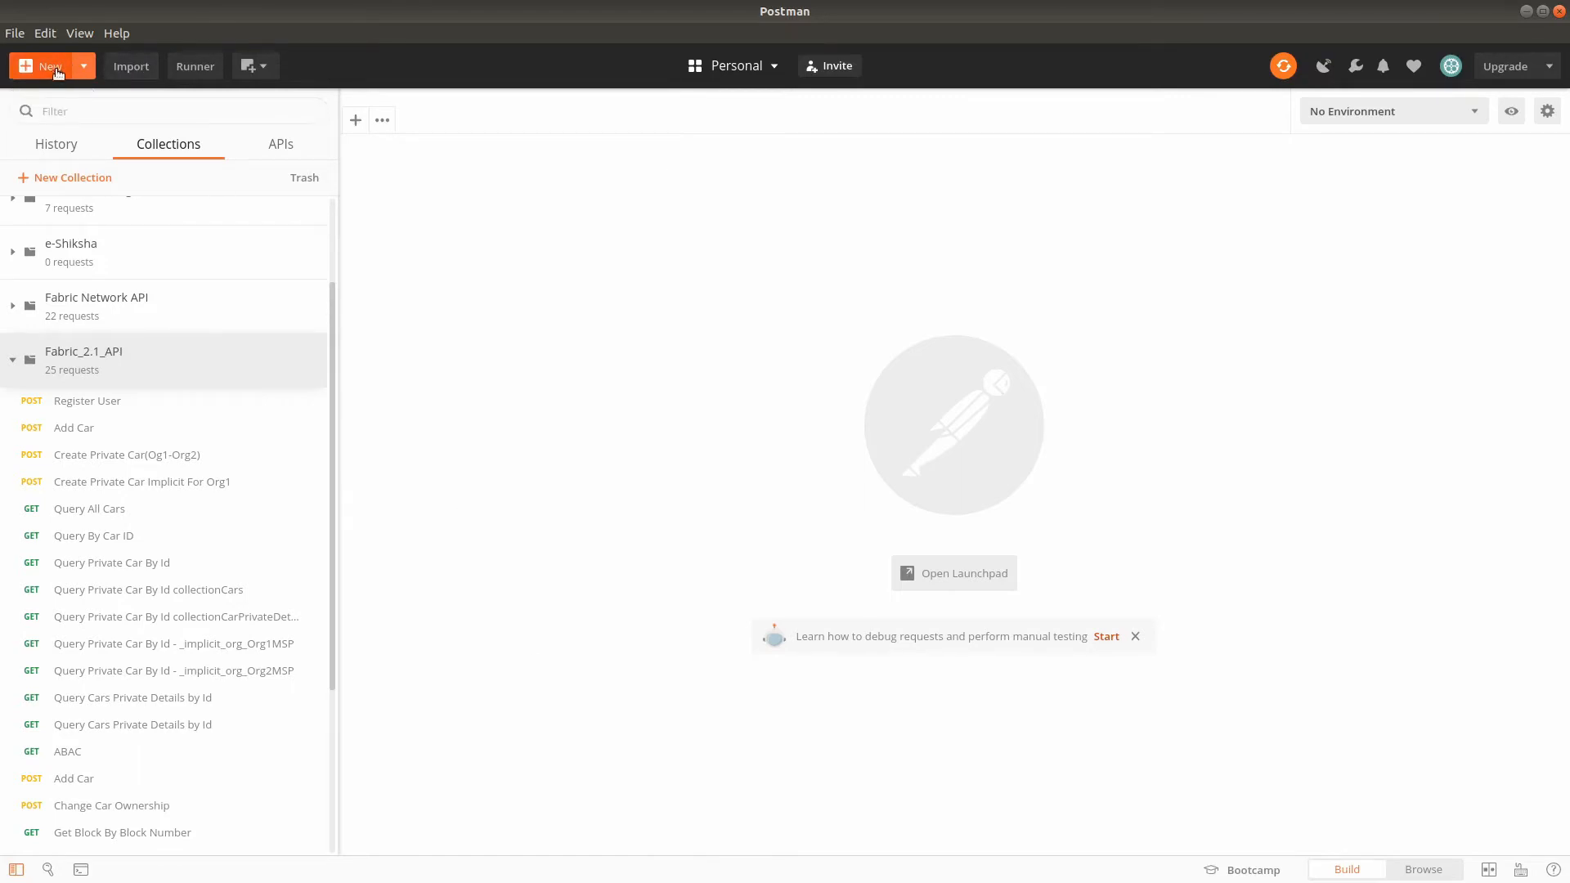
pyautogui.click(128, 68)
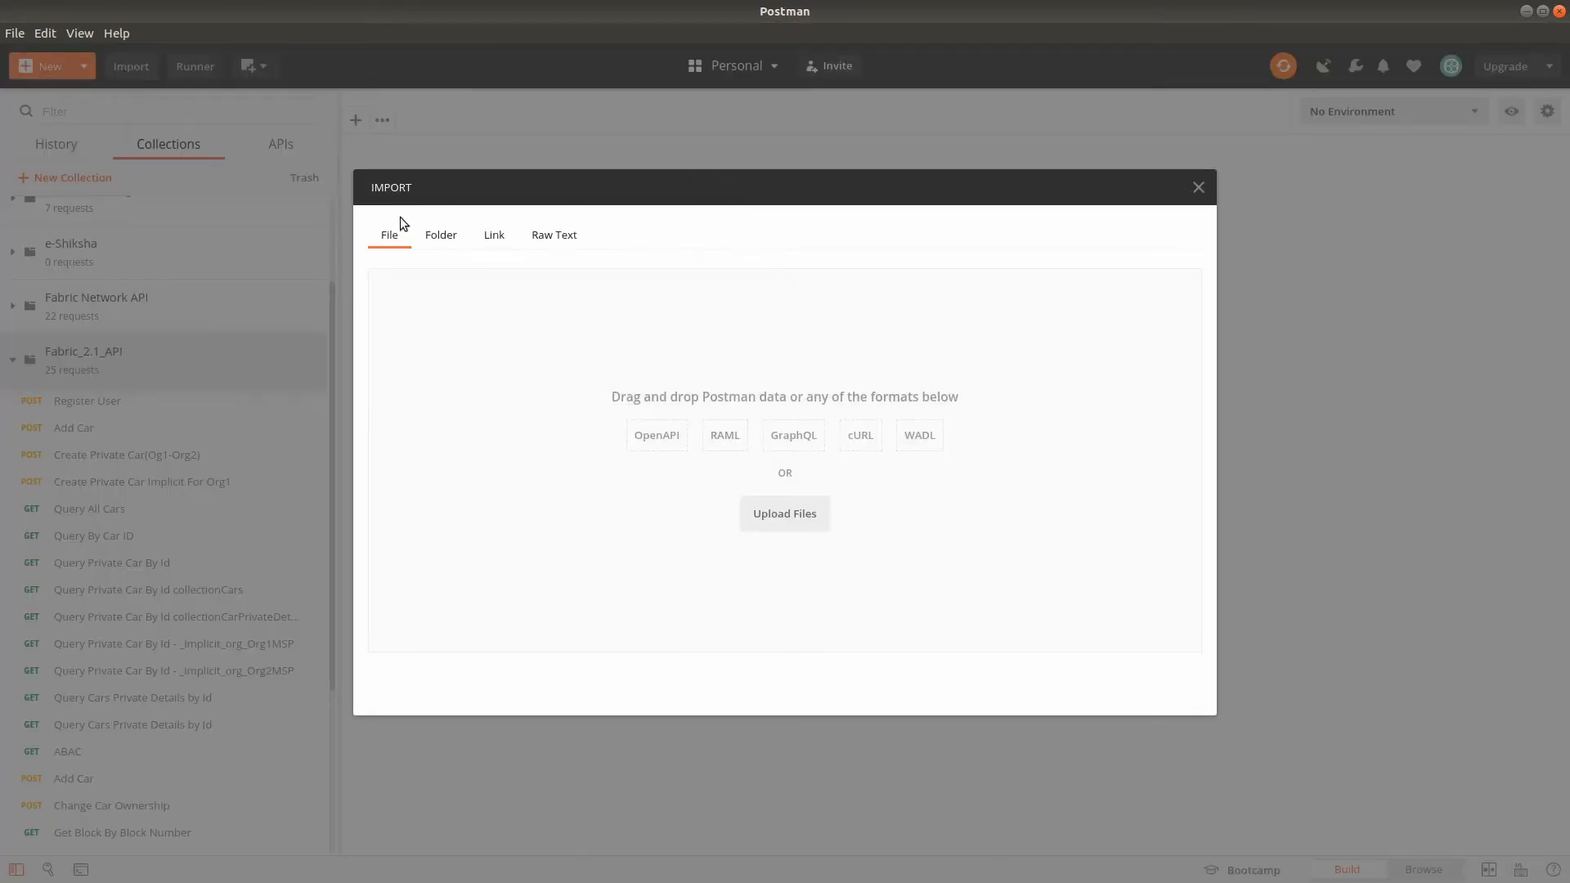
pyautogui.click(493, 242)
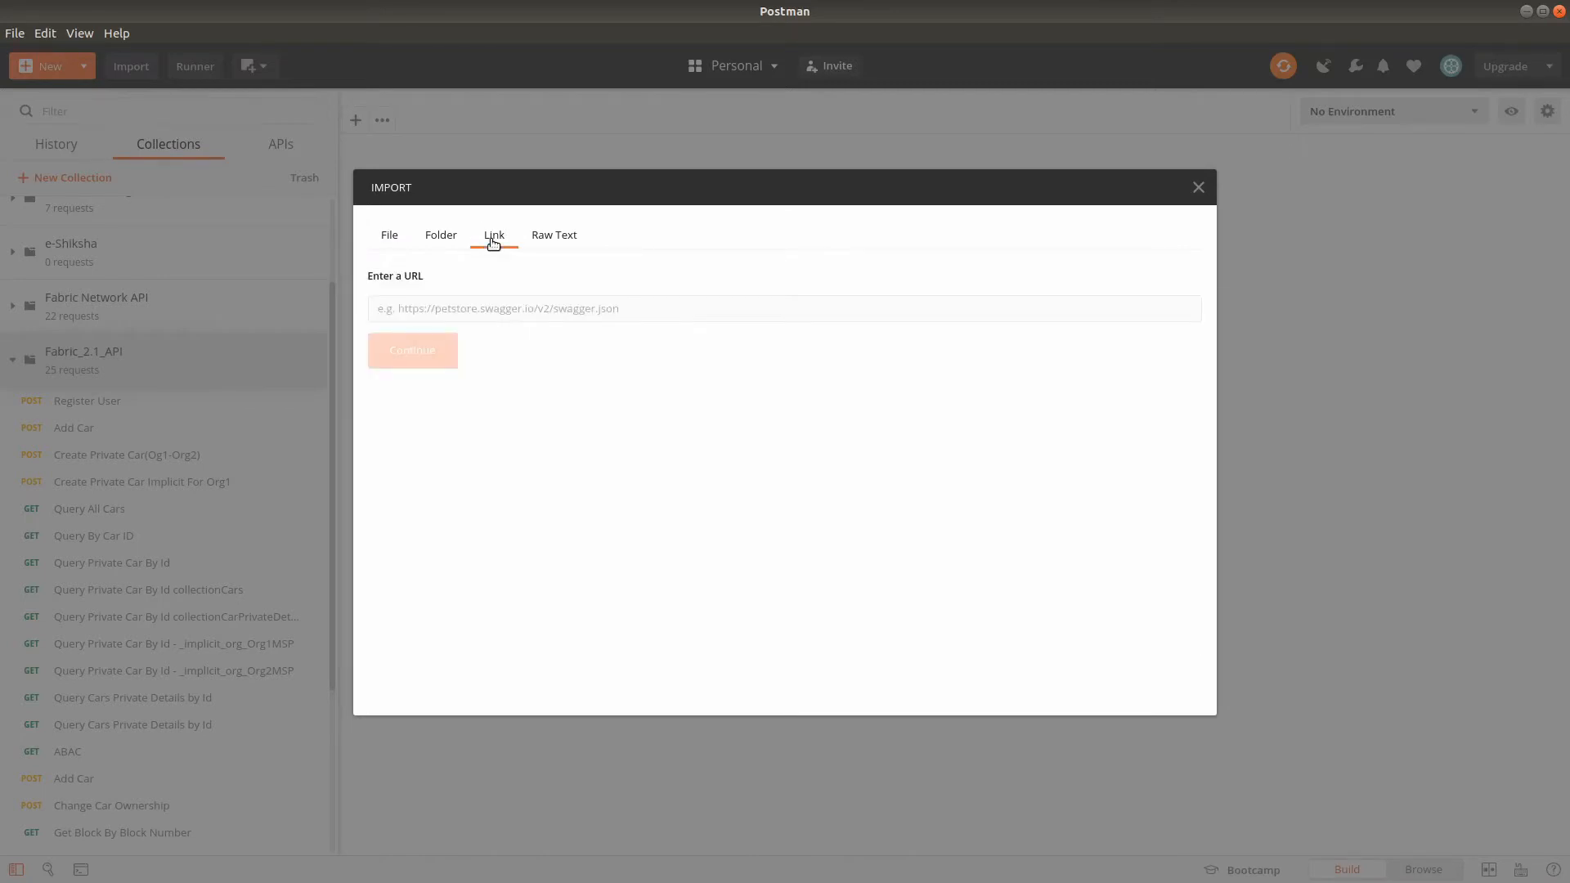
pyautogui.click(541, 318)
pyautogui.hotkey('ctrl', 'v')
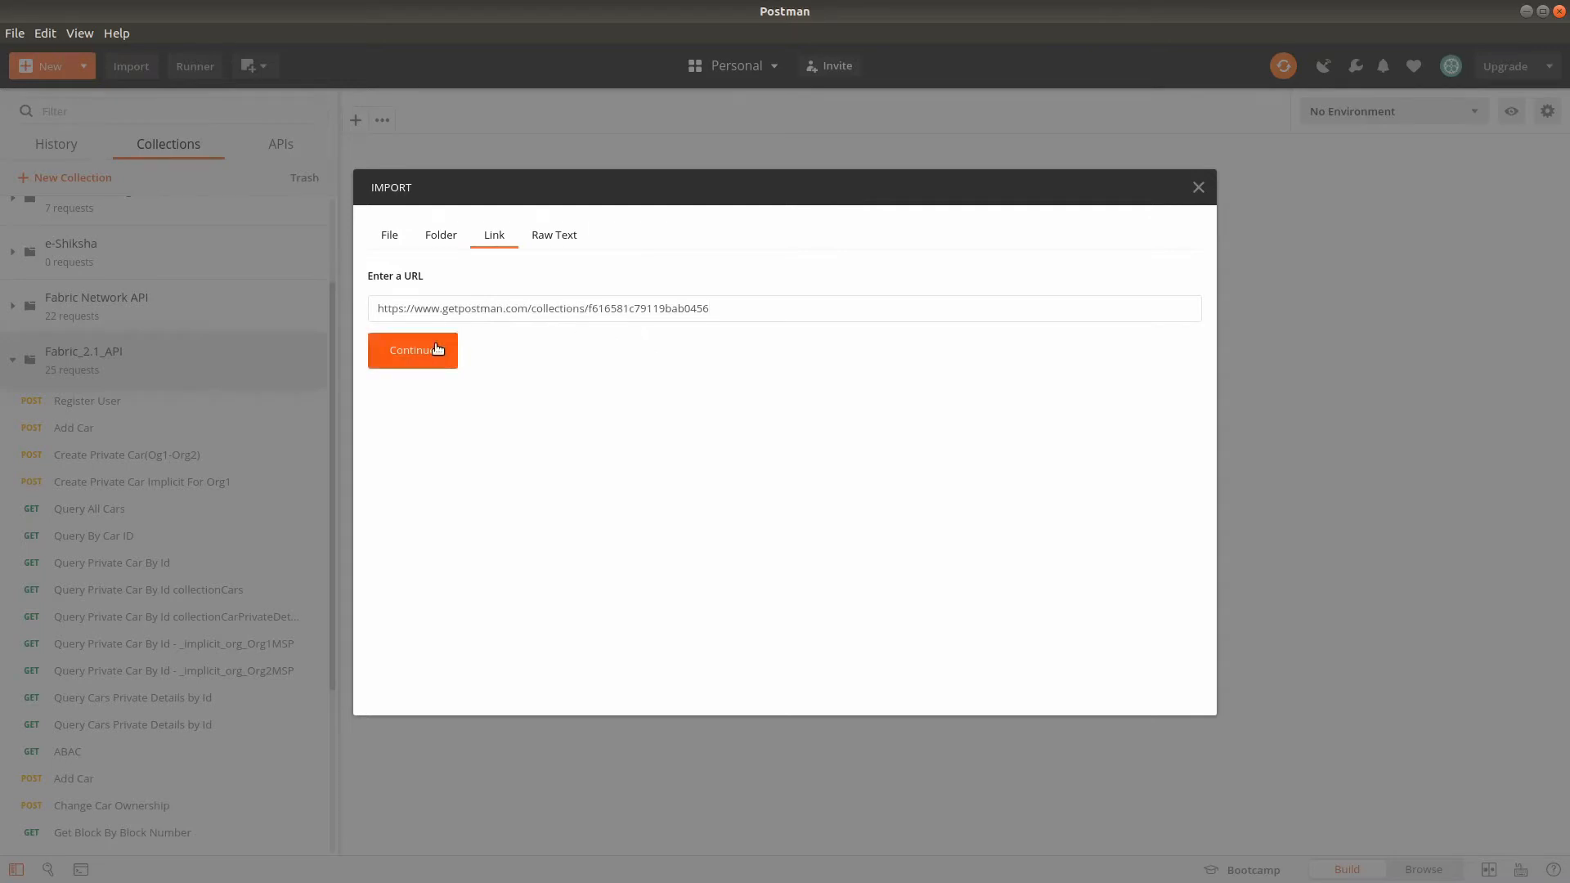
pyautogui.click(1196, 188)
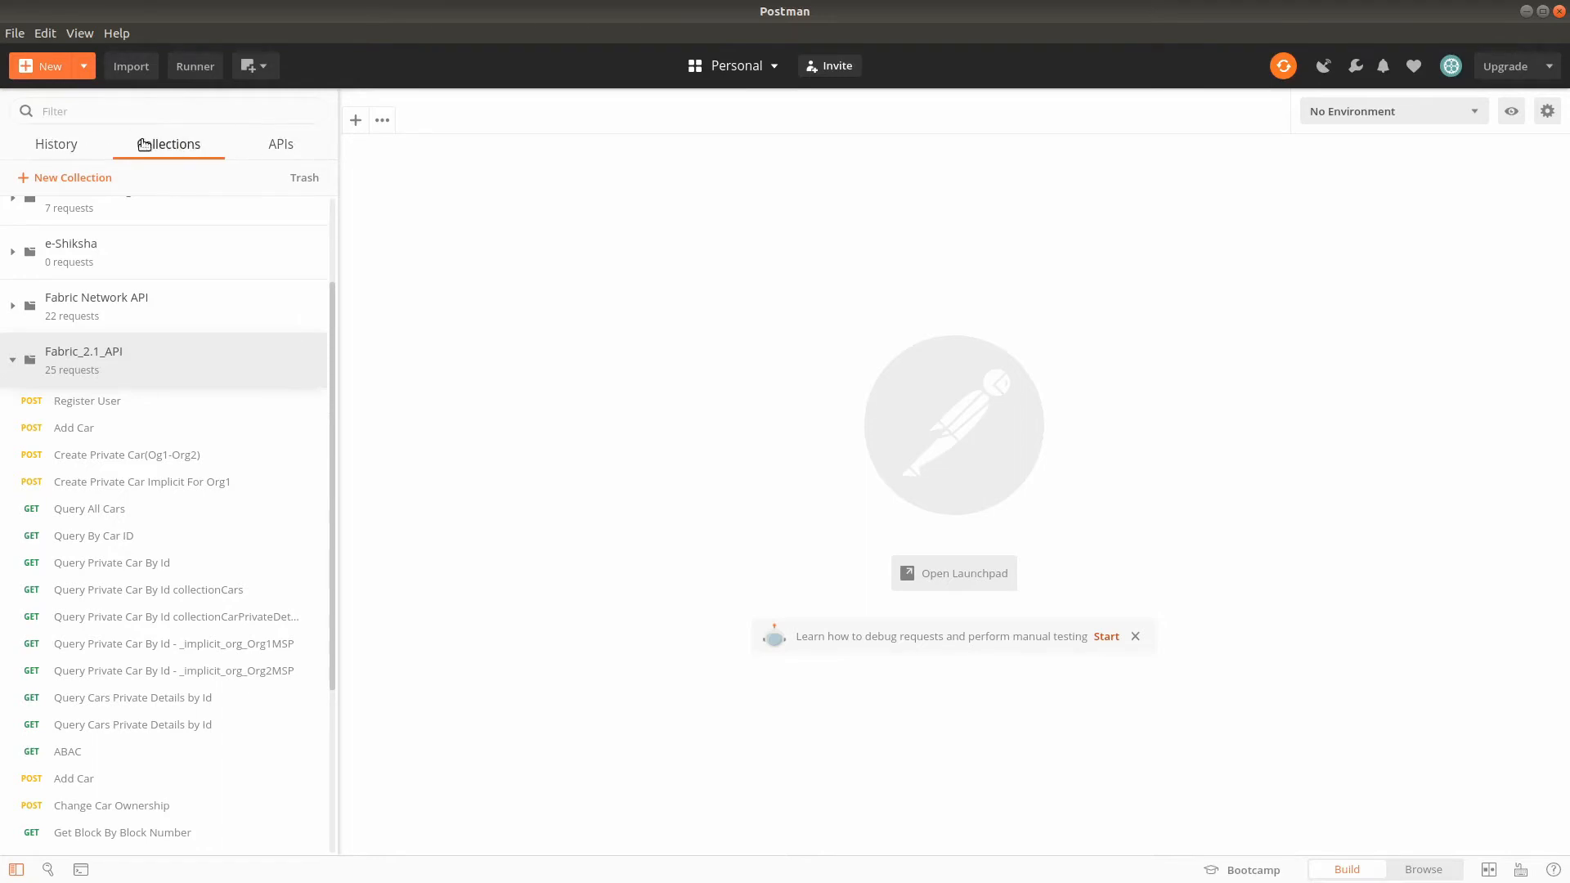
# - Look through the Fabric_2.1_API requests, examining the bodies of Register User and Create Private Car Implicit For Org1
pyautogui.scroll(-1, 227, 540)
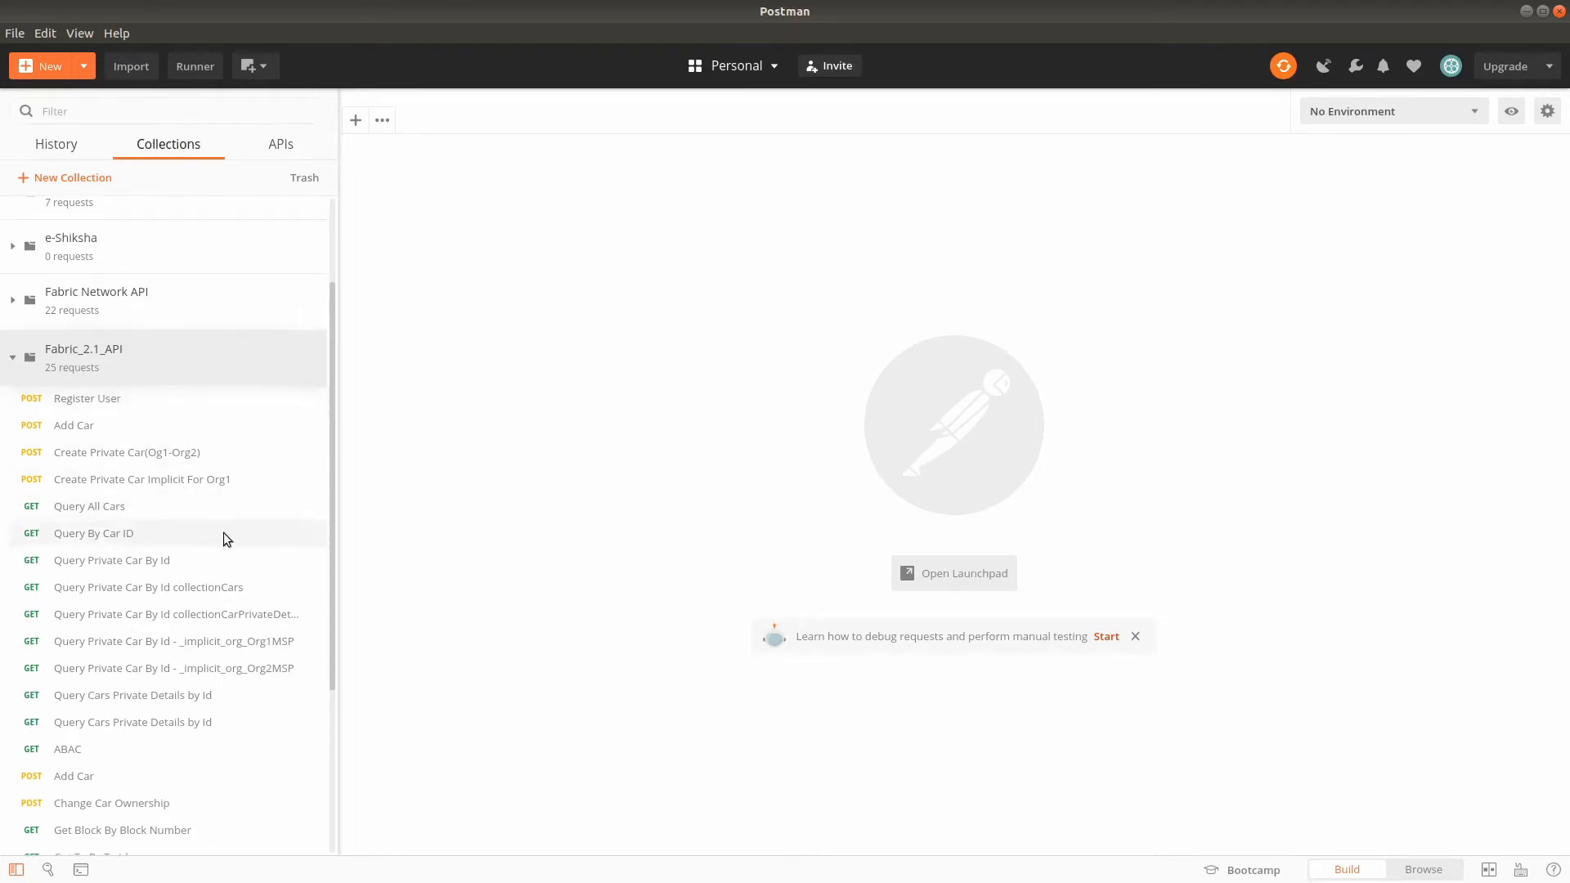
pyautogui.scroll(-2, 188, 546)
pyautogui.scroll(3, 170, 719)
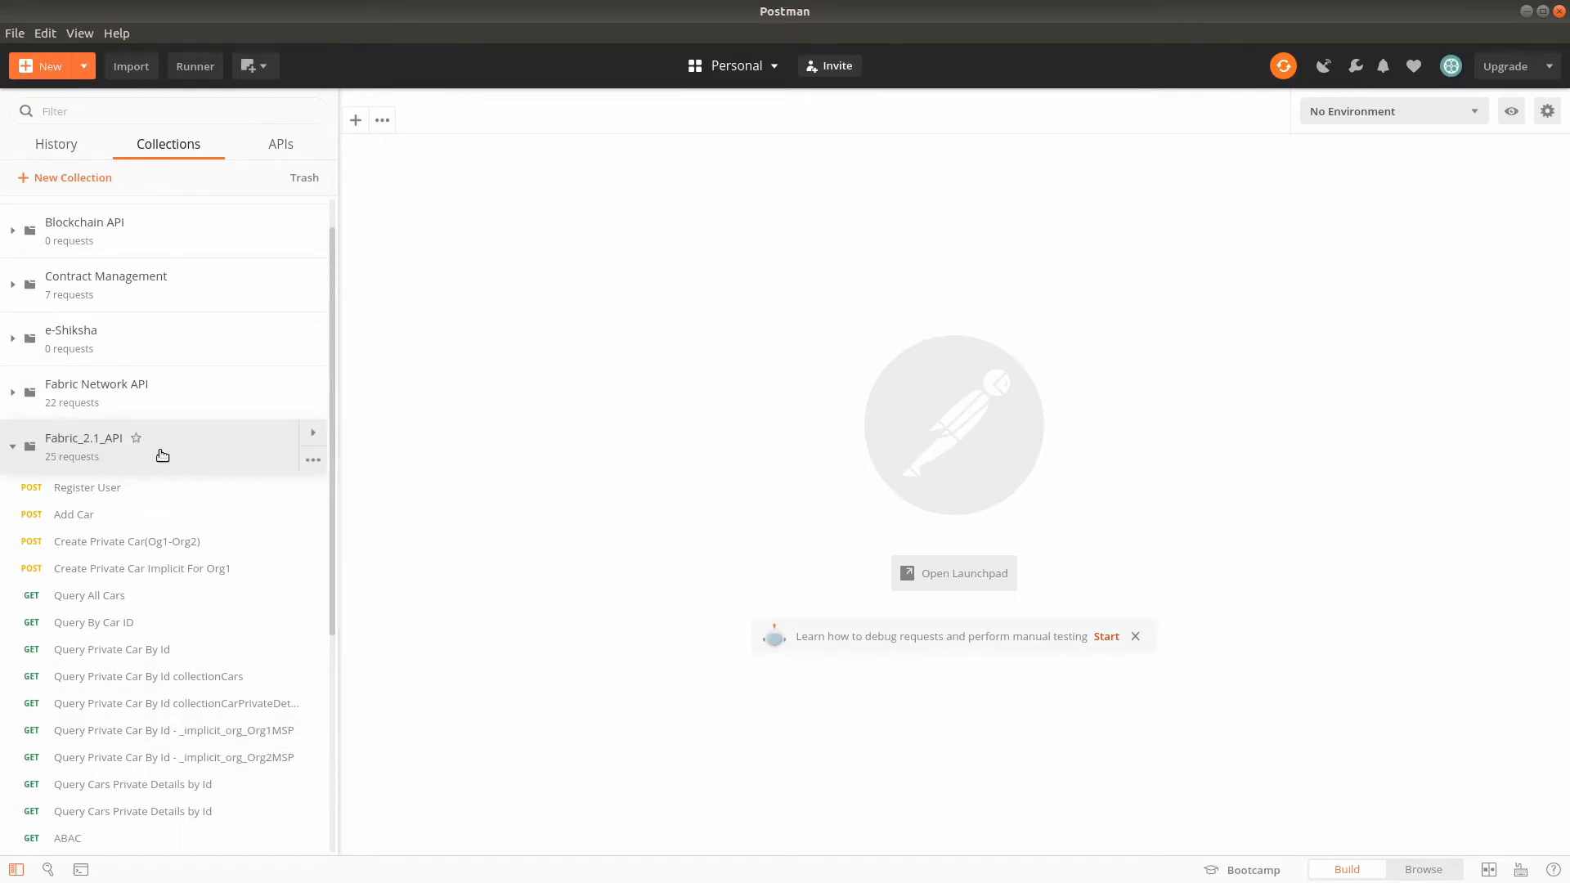
pyautogui.click(124, 494)
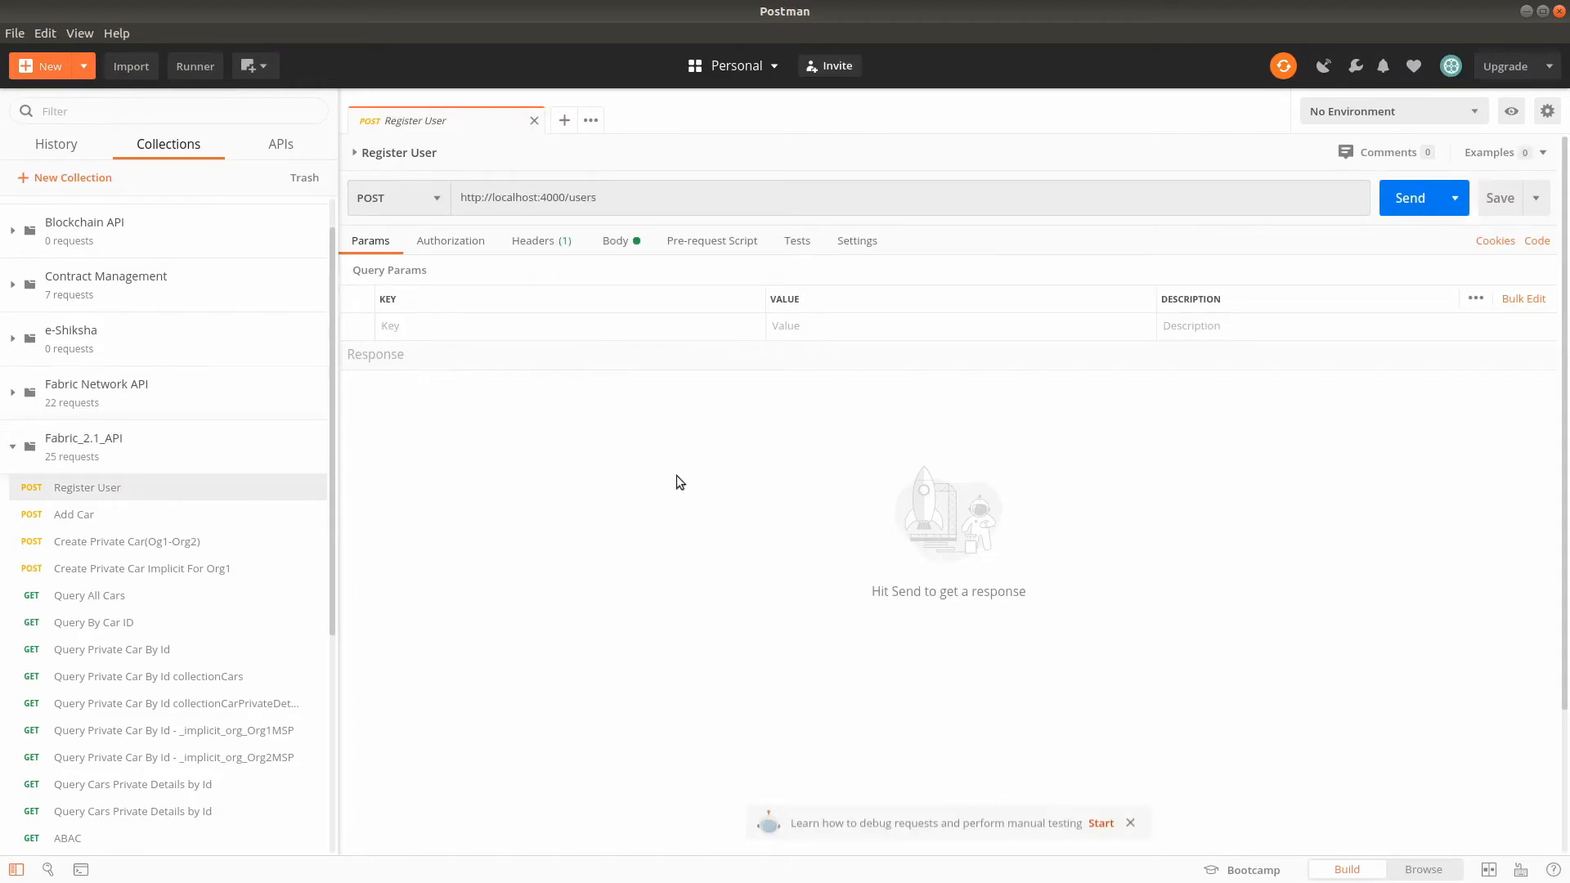
pyautogui.click(625, 242)
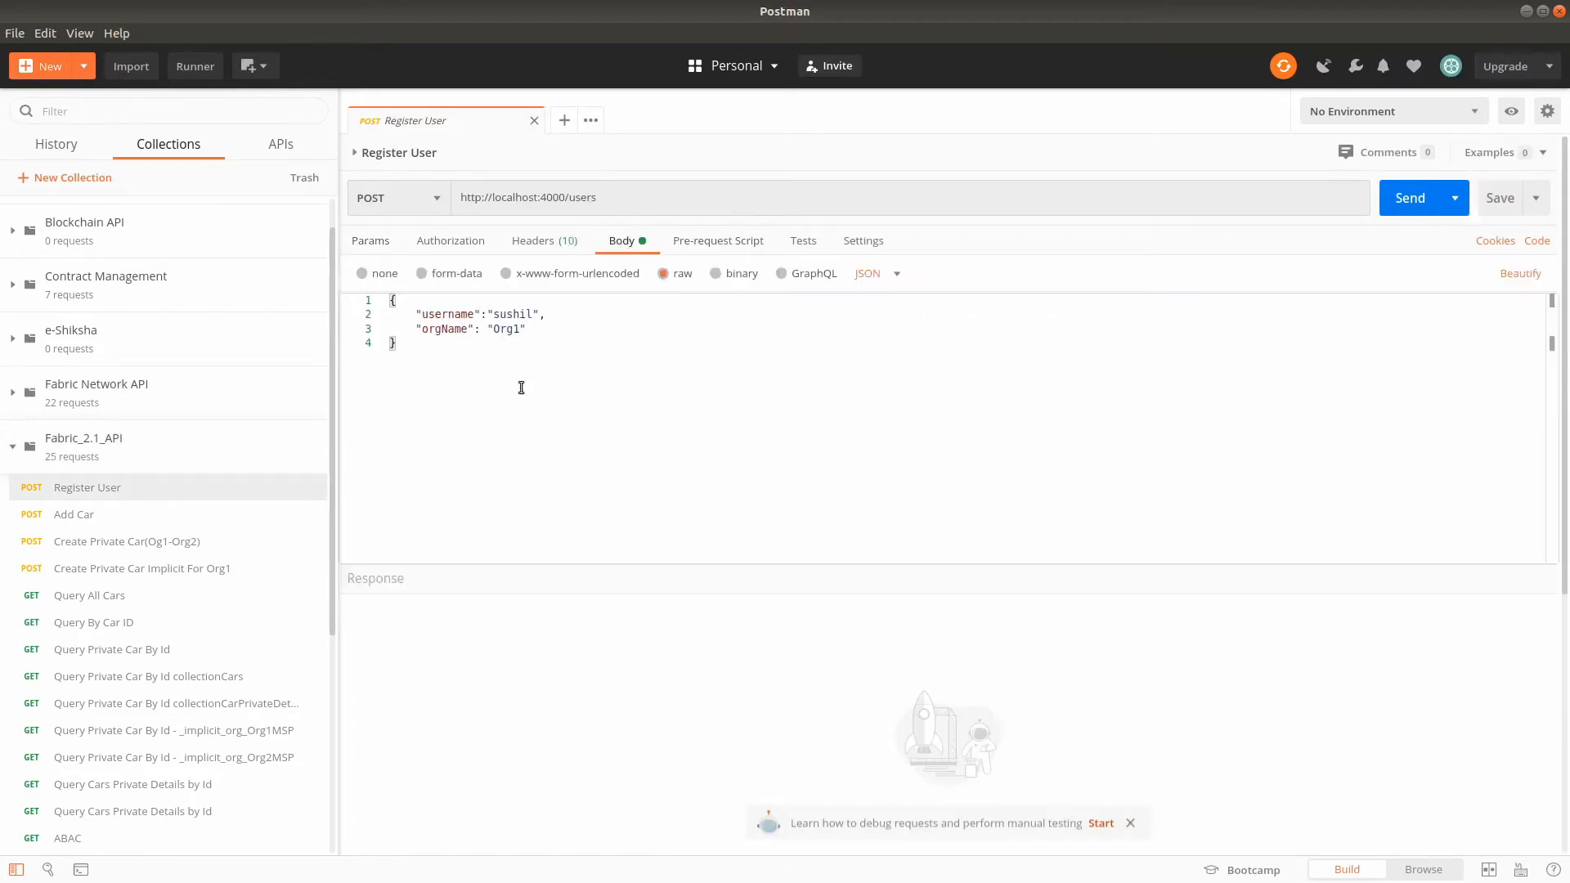
pyautogui.click(126, 568)
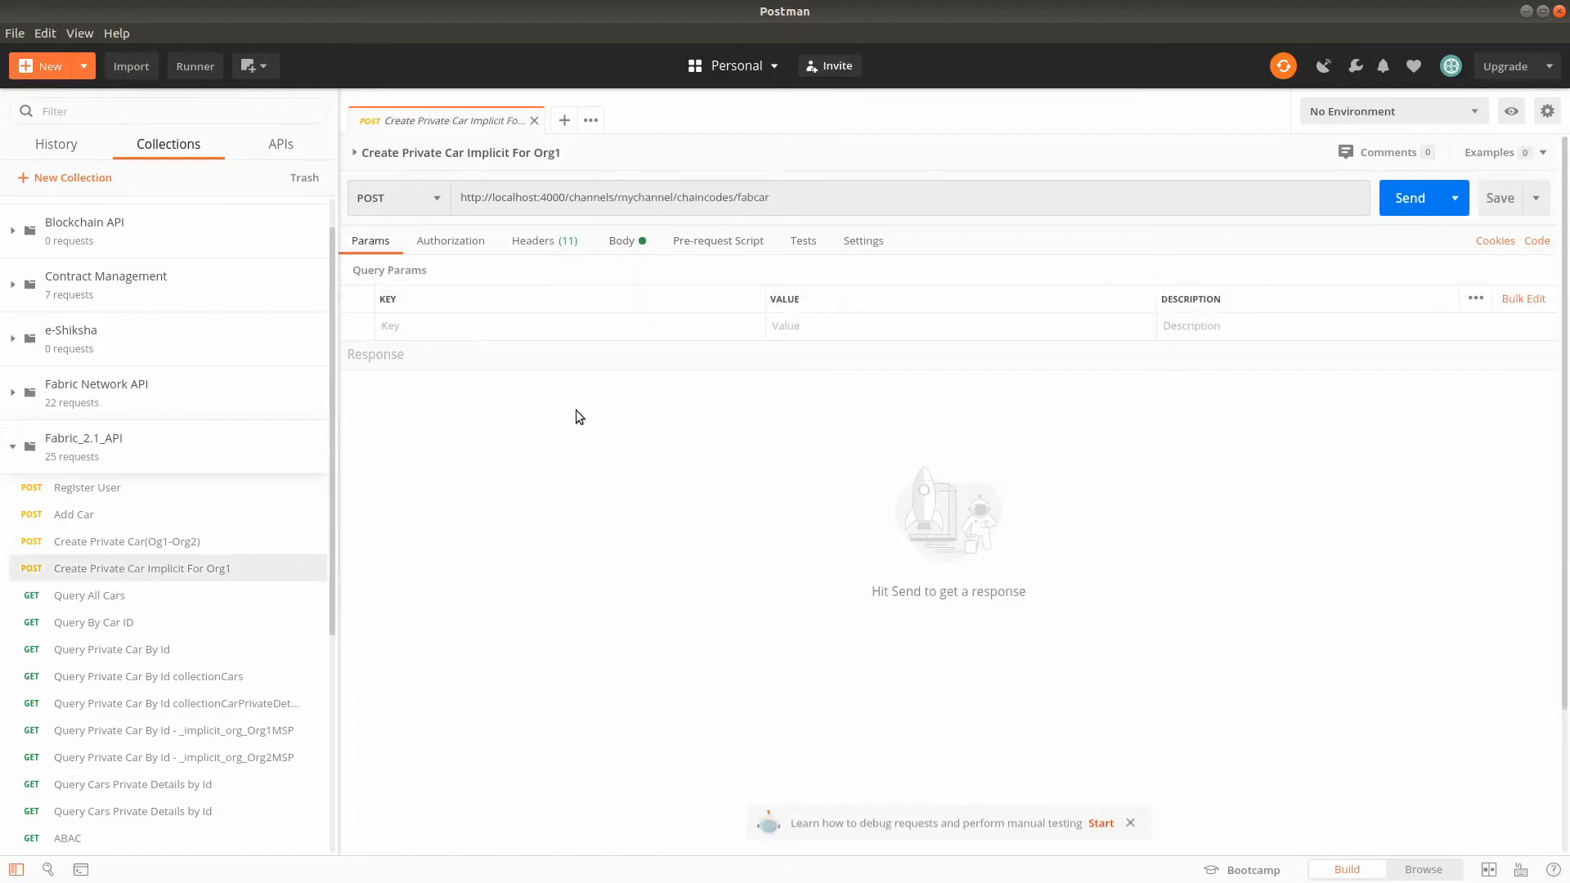
pyautogui.click(626, 240)
pyautogui.click(481, 372)
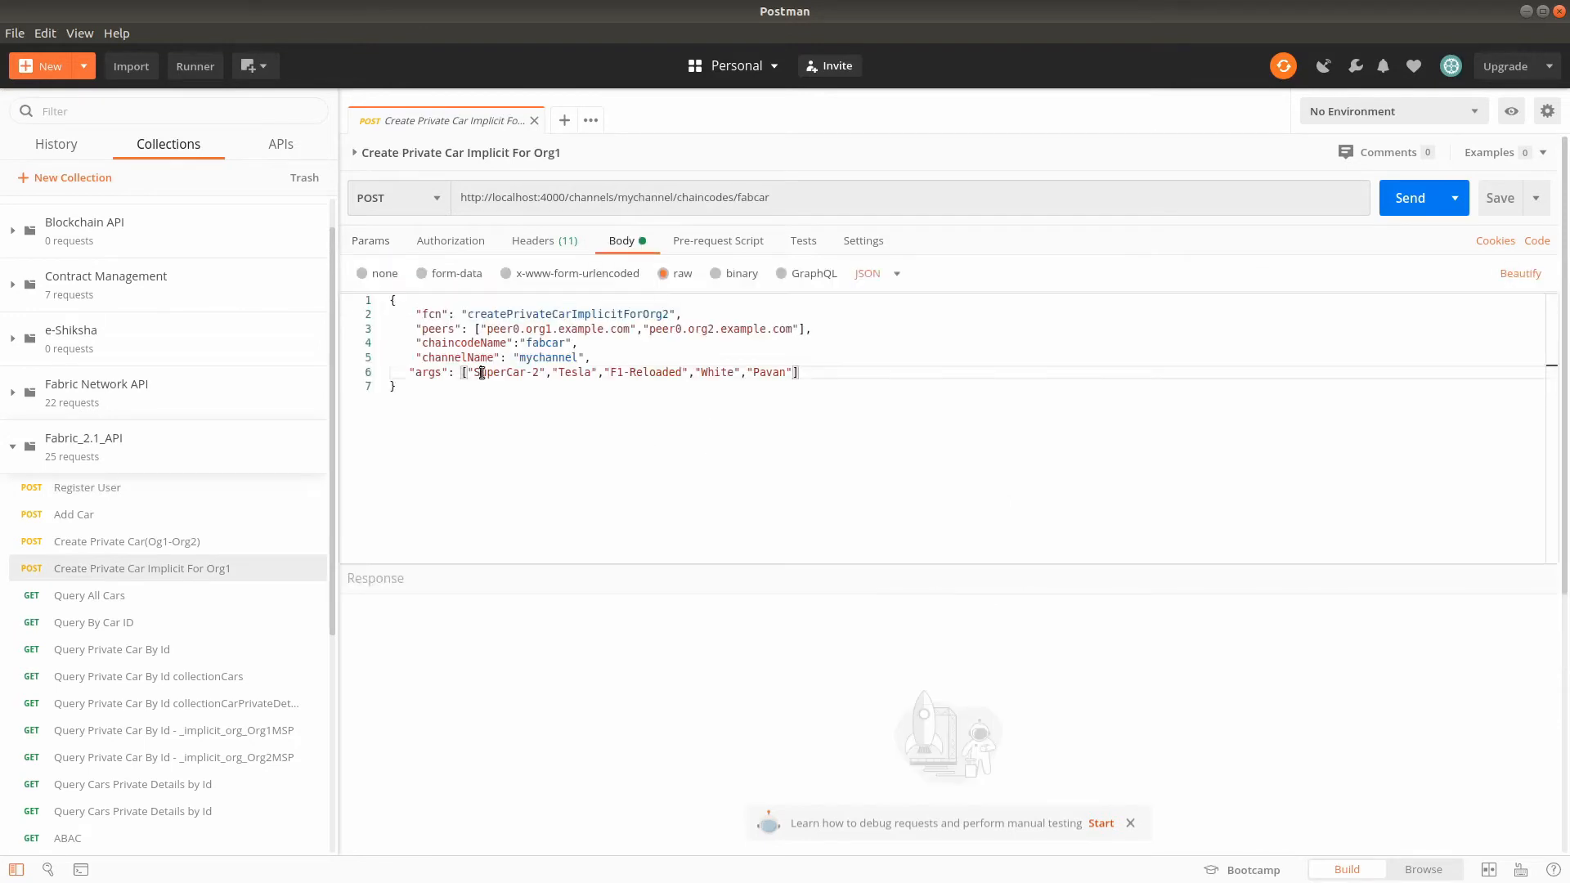
pyautogui.click(566, 415)
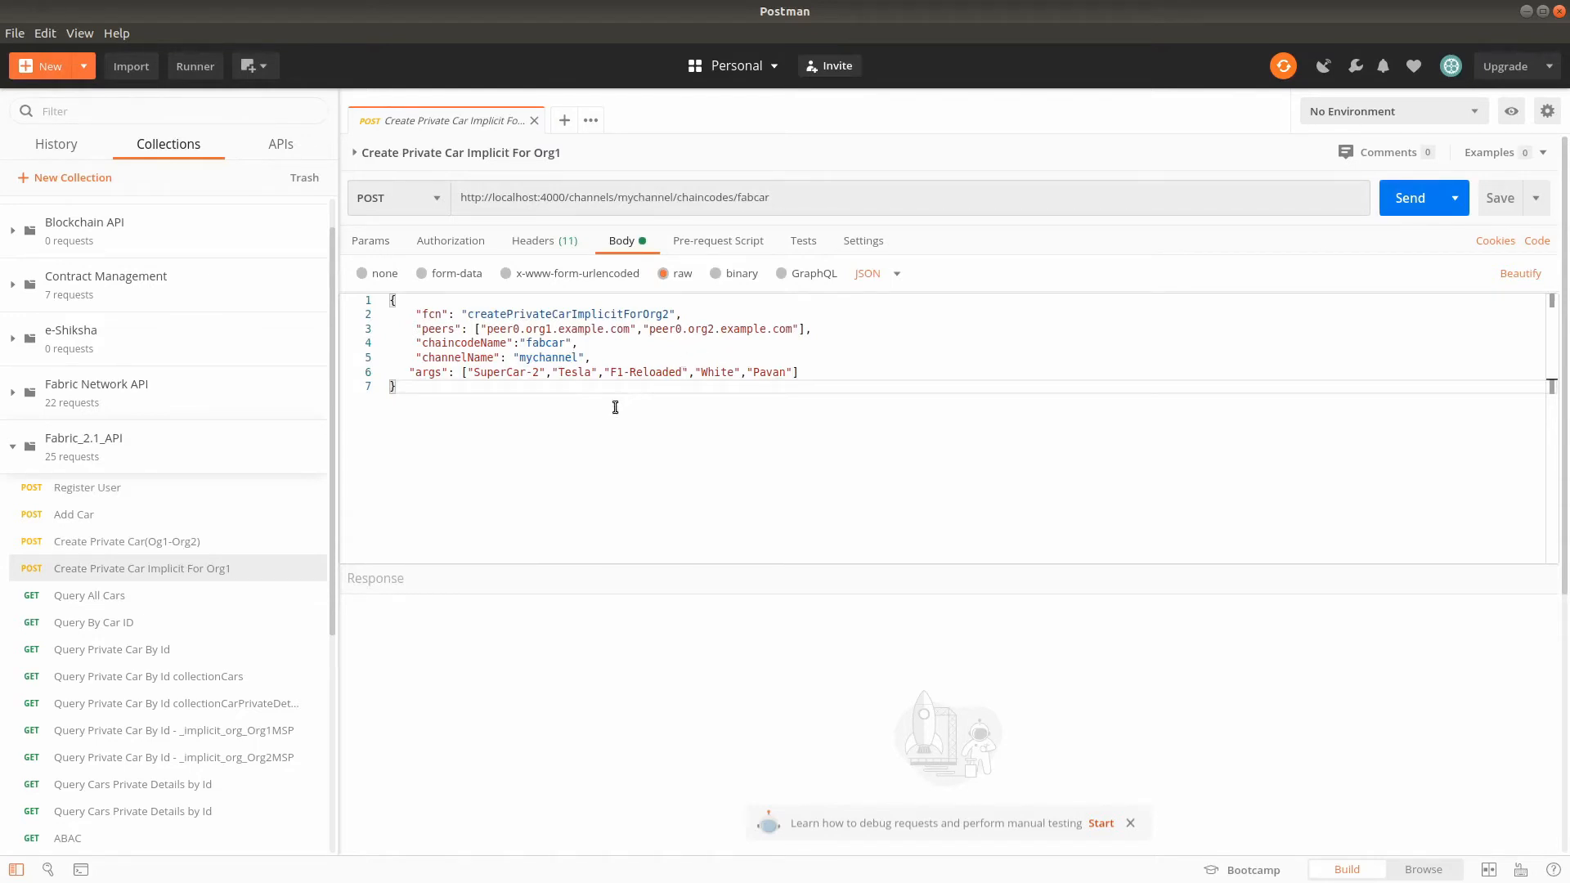
pyautogui.hotkey('alt', 'Tab')
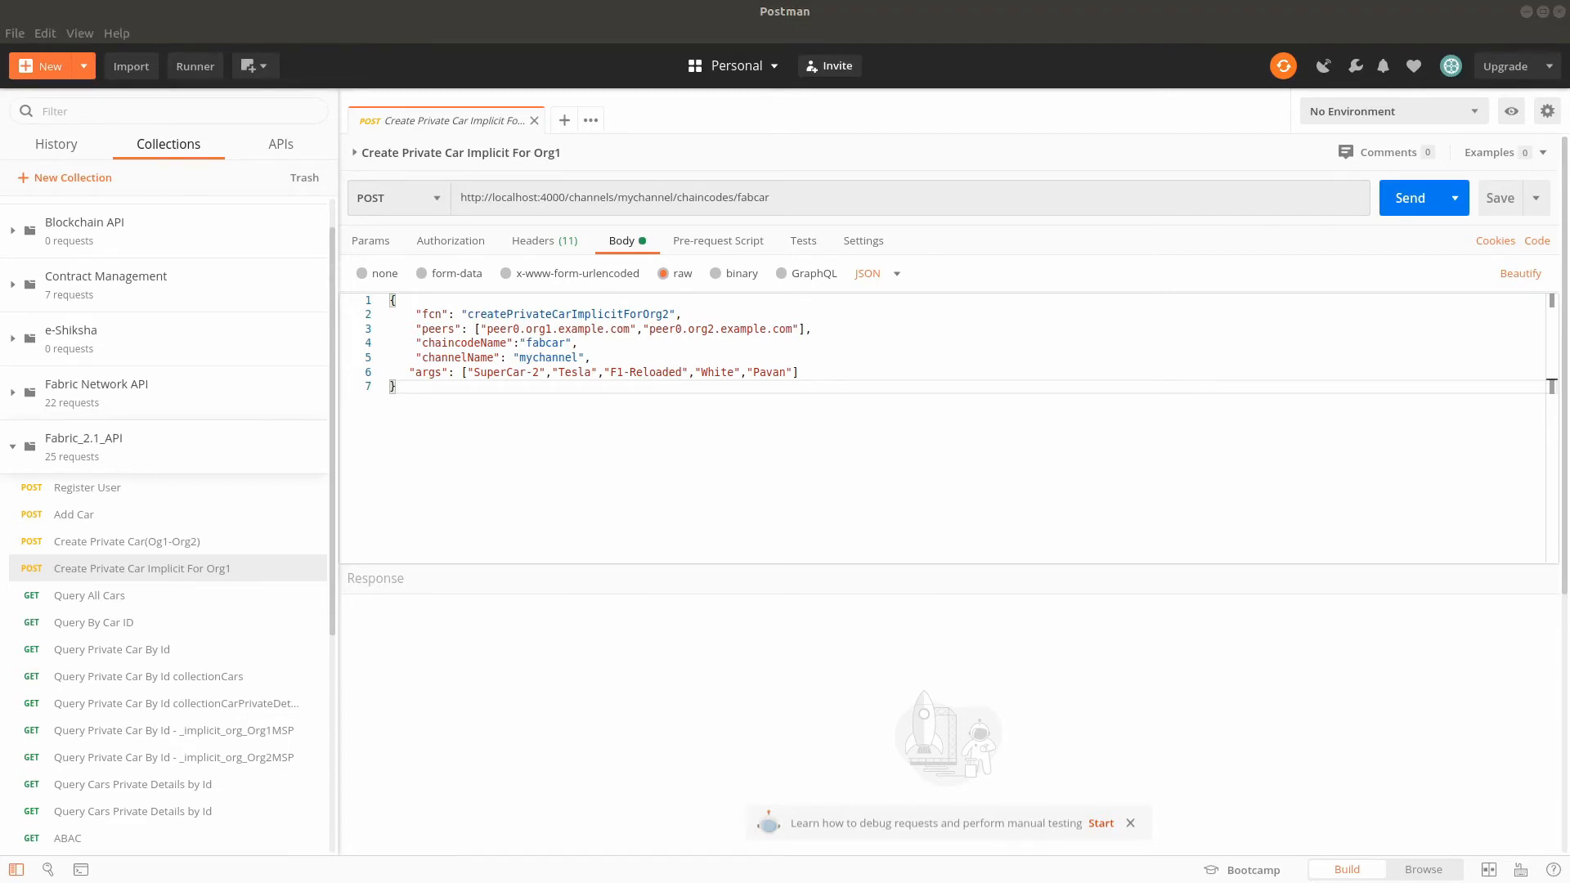
# - Send the Register User request with its existing body and copy the token from the response
pyautogui.click(115, 487)
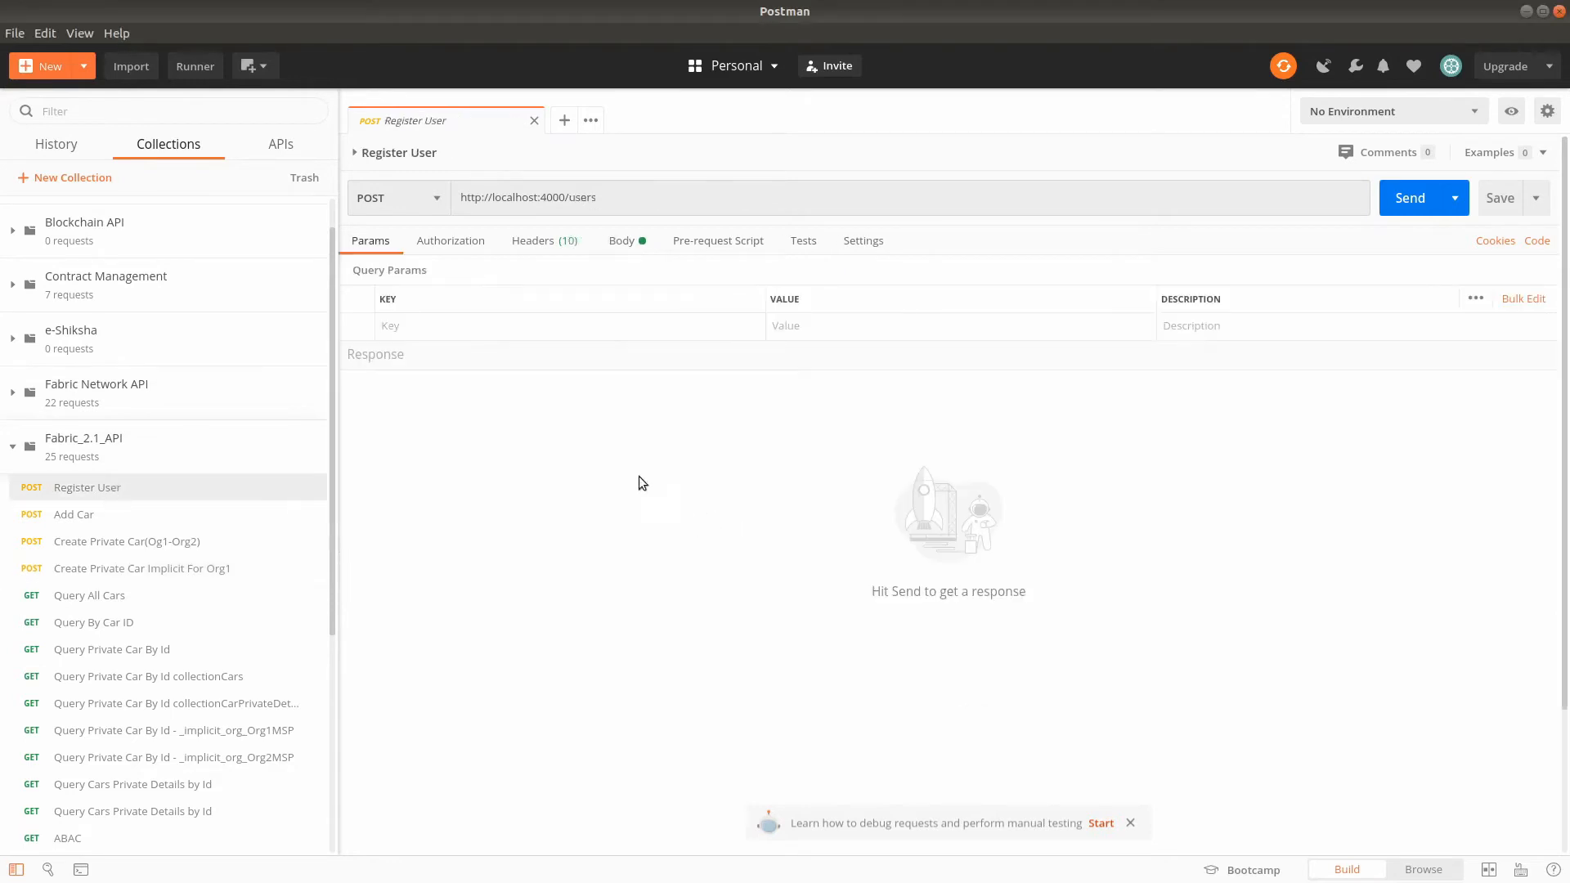
pyautogui.click(622, 242)
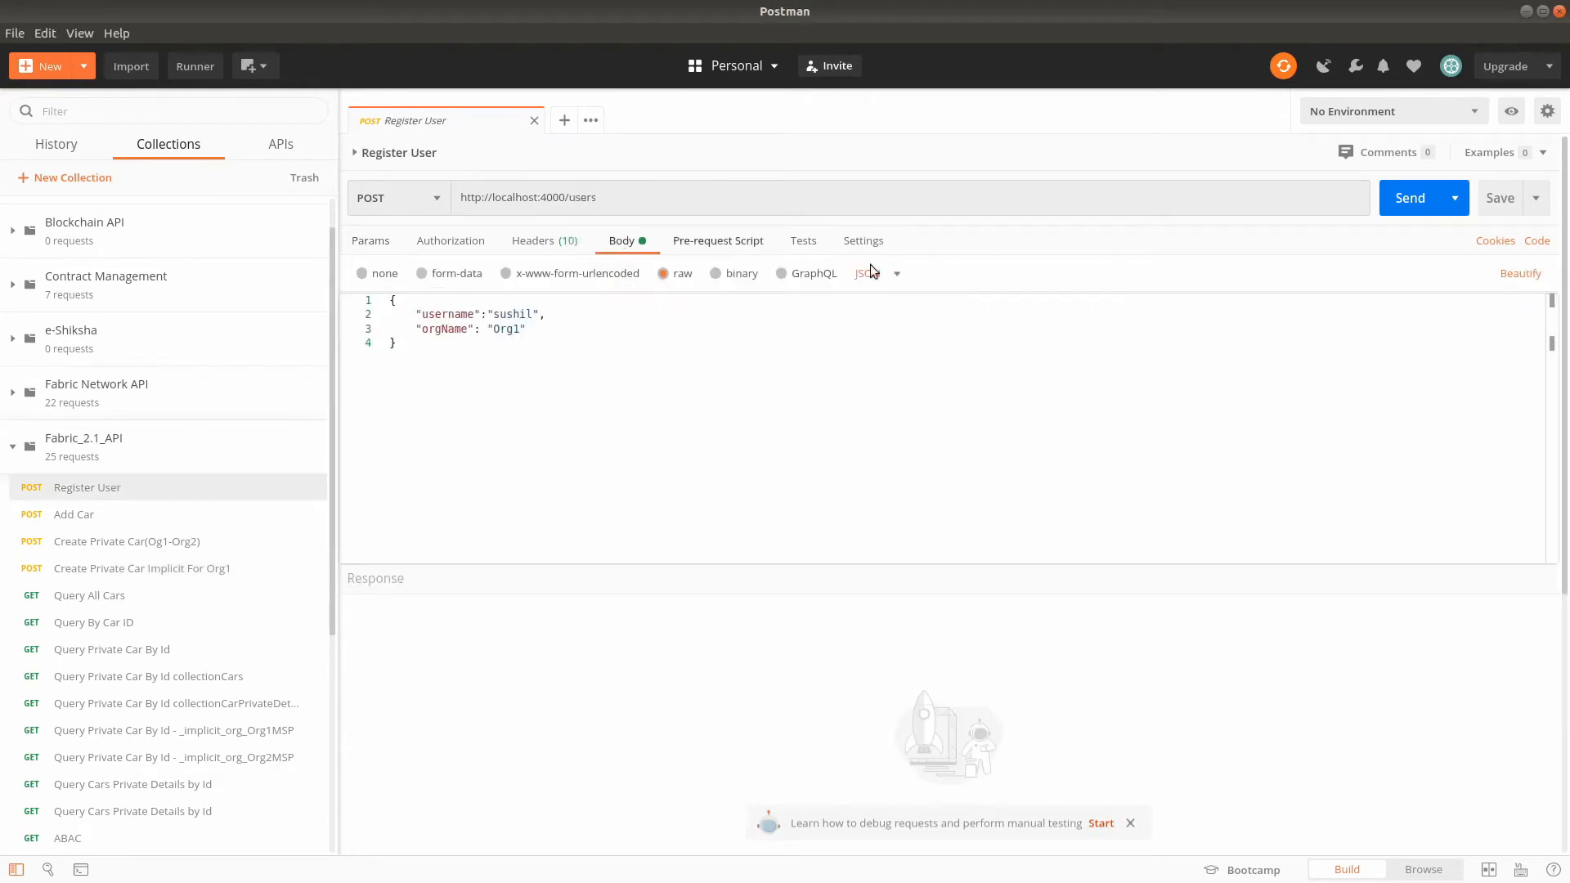
pyautogui.click(1406, 205)
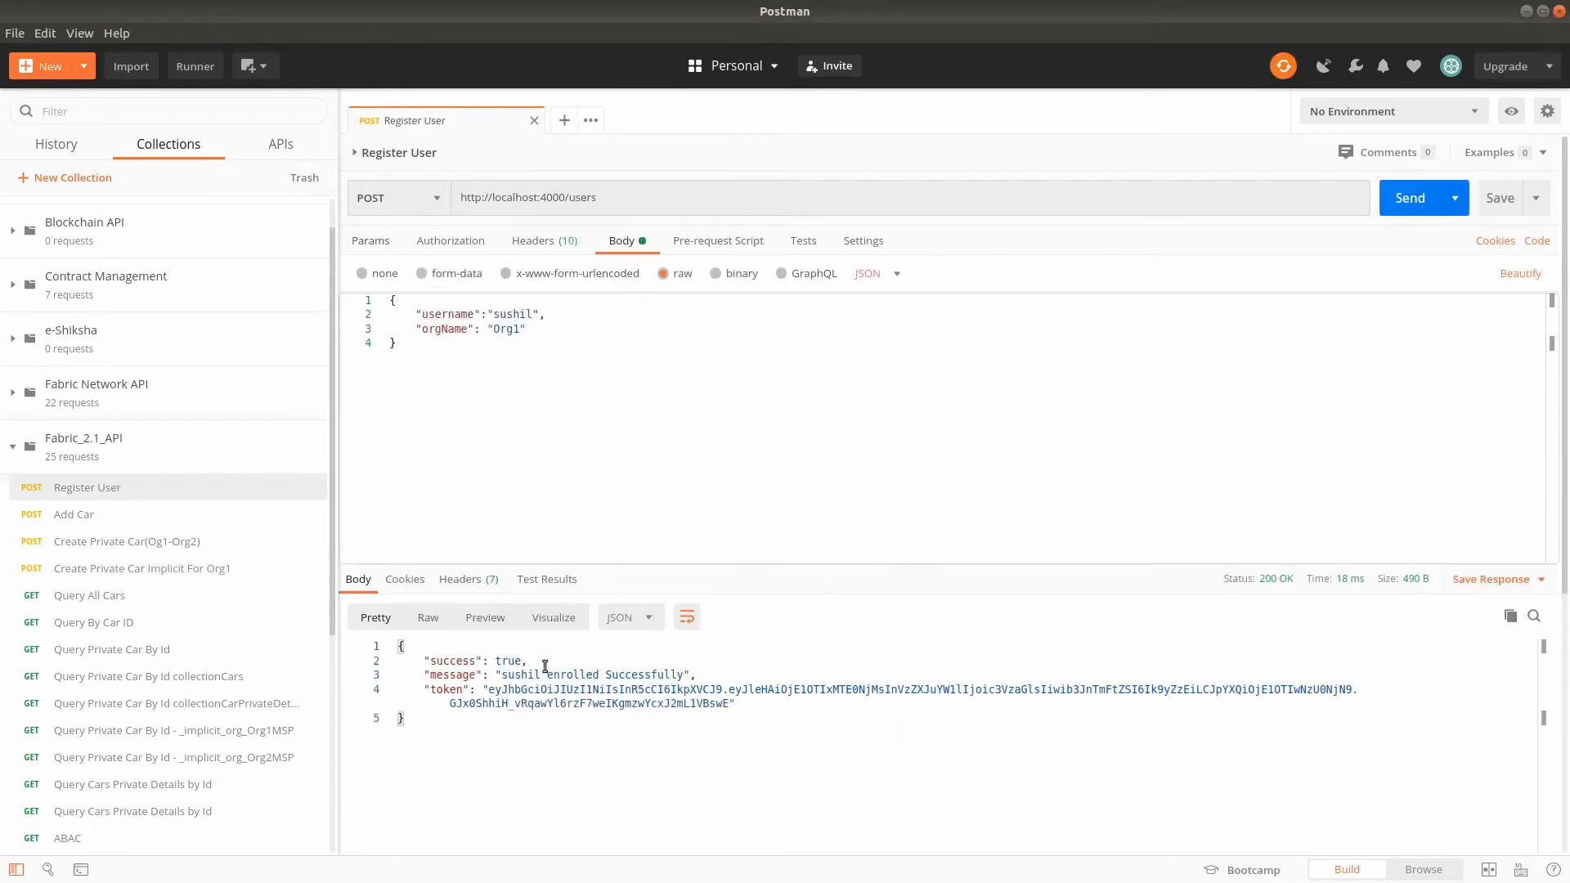
pyautogui.moveTo(490, 693); pyautogui.dragTo(730, 704)
pyautogui.hotkey('ctrl', 'c')
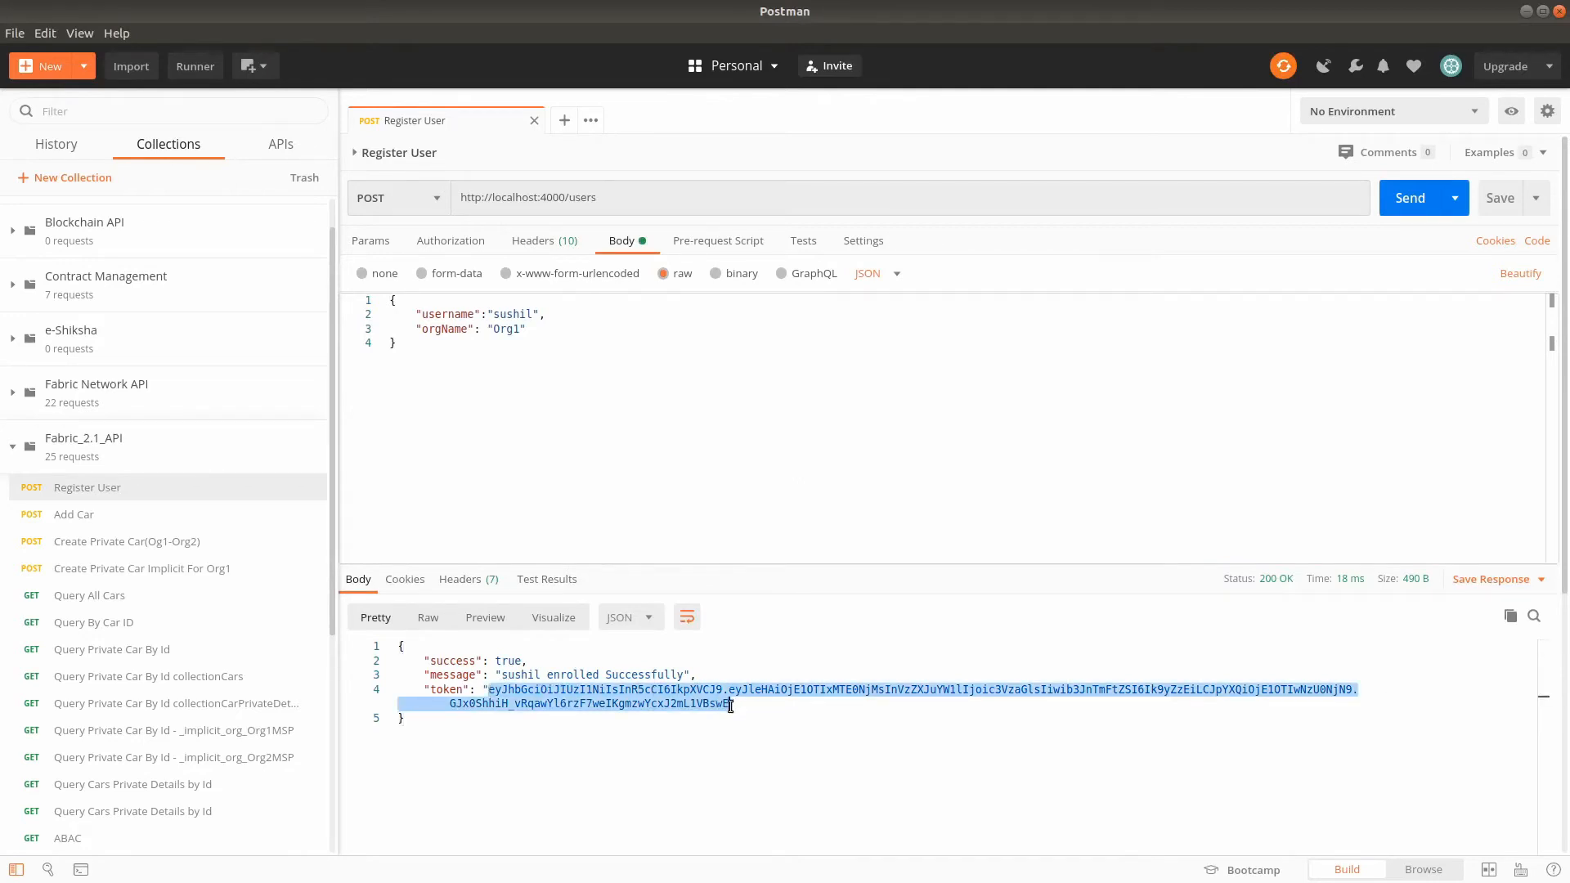
pyautogui.rightClick(711, 695)
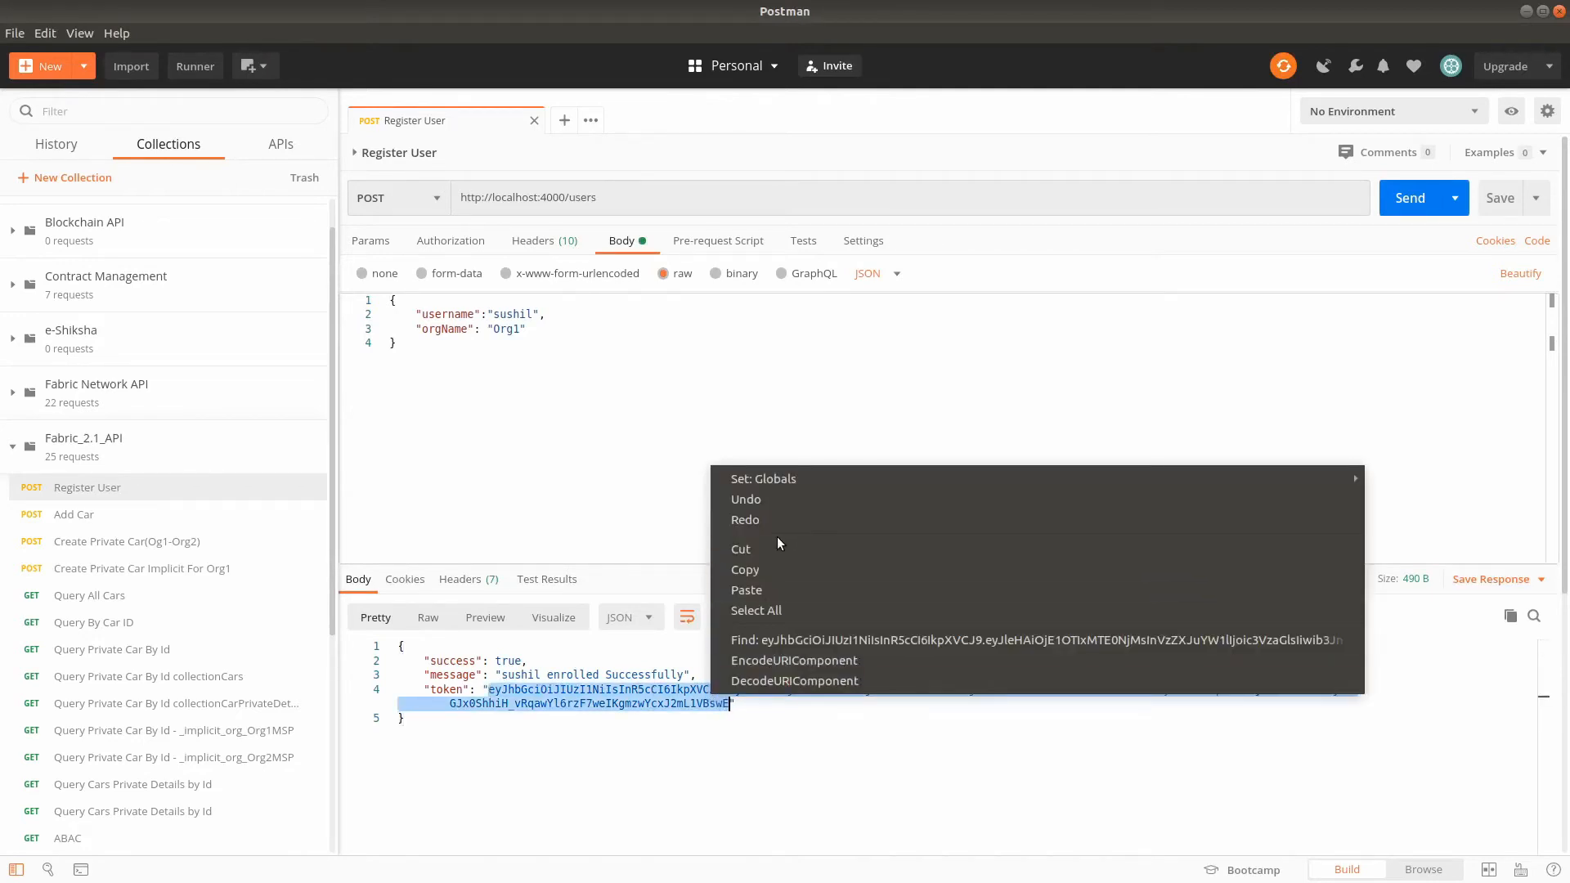
pyautogui.click(762, 569)
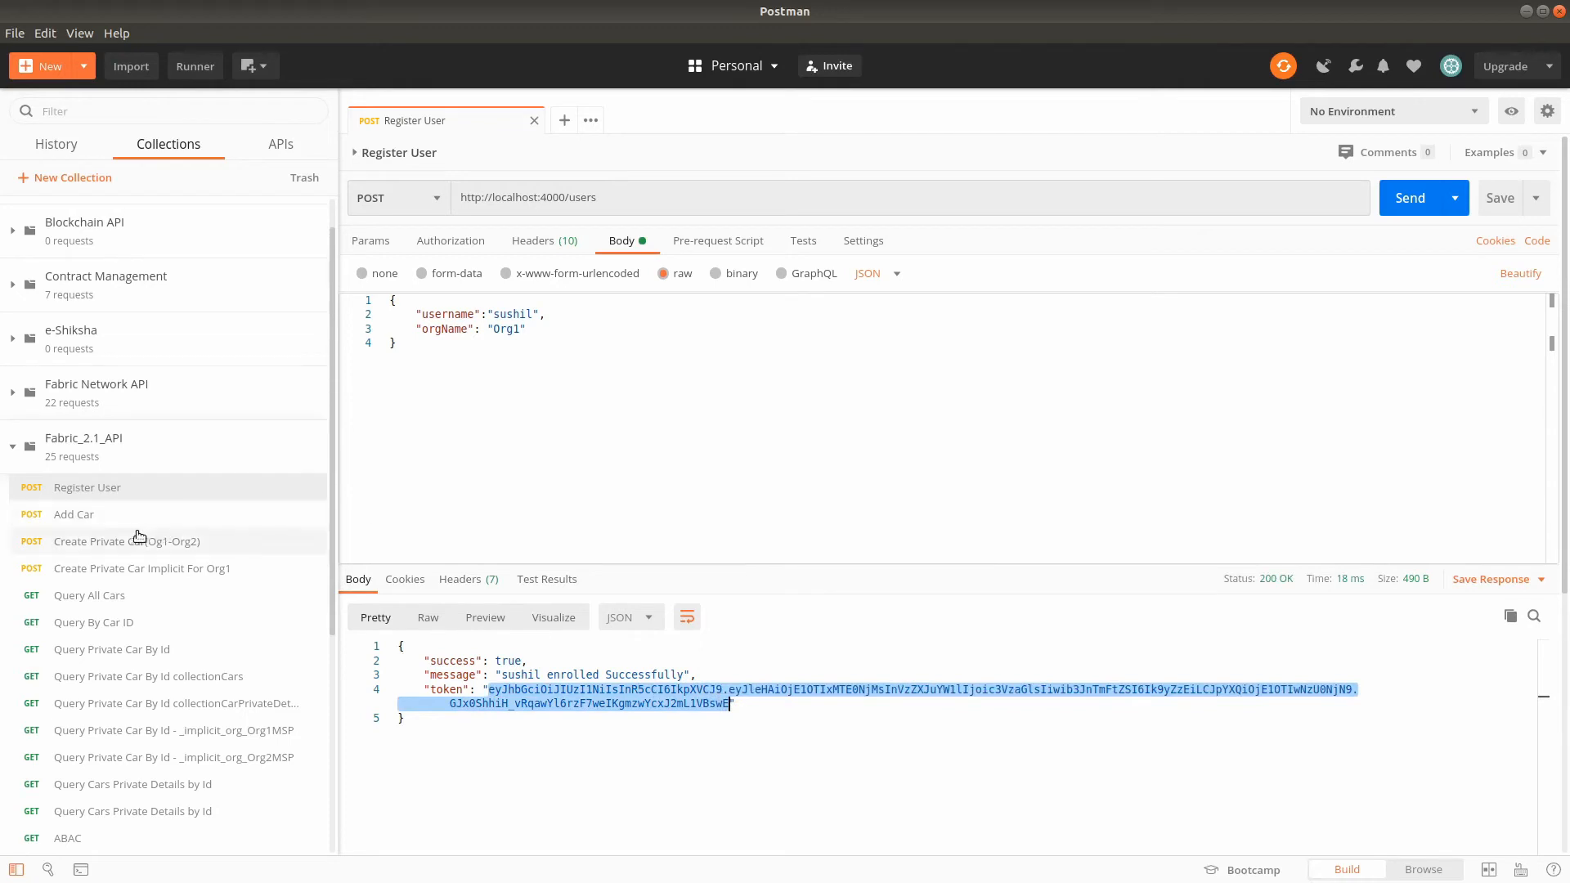
# - Set the Add Car request's authorization type to Bearer Token and replace its token with the copied user token
pyautogui.click(111, 517)
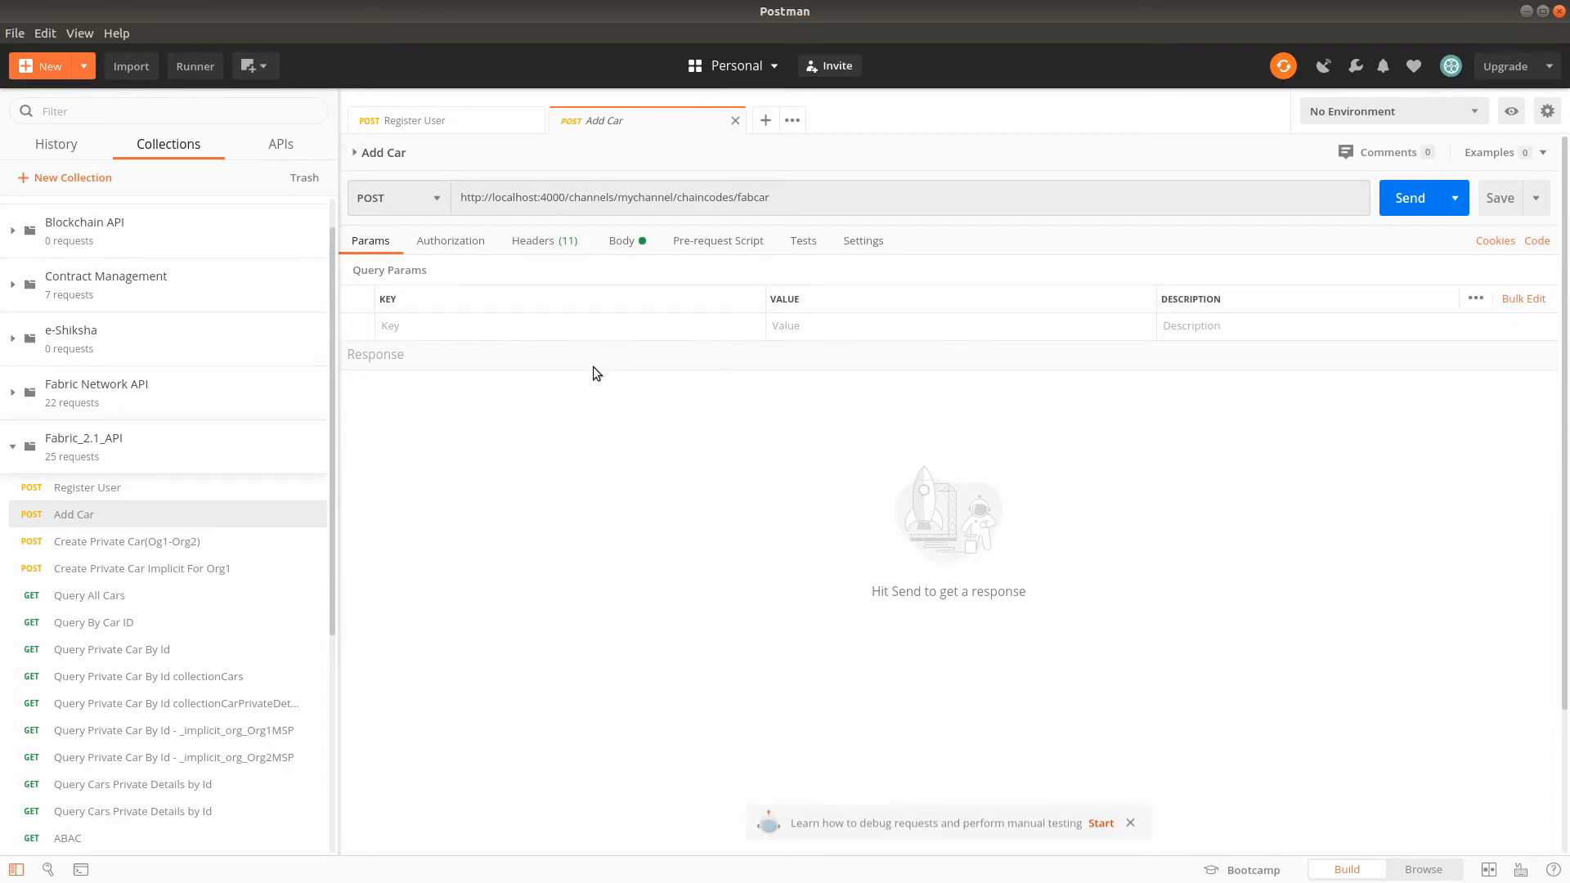
pyautogui.click(456, 245)
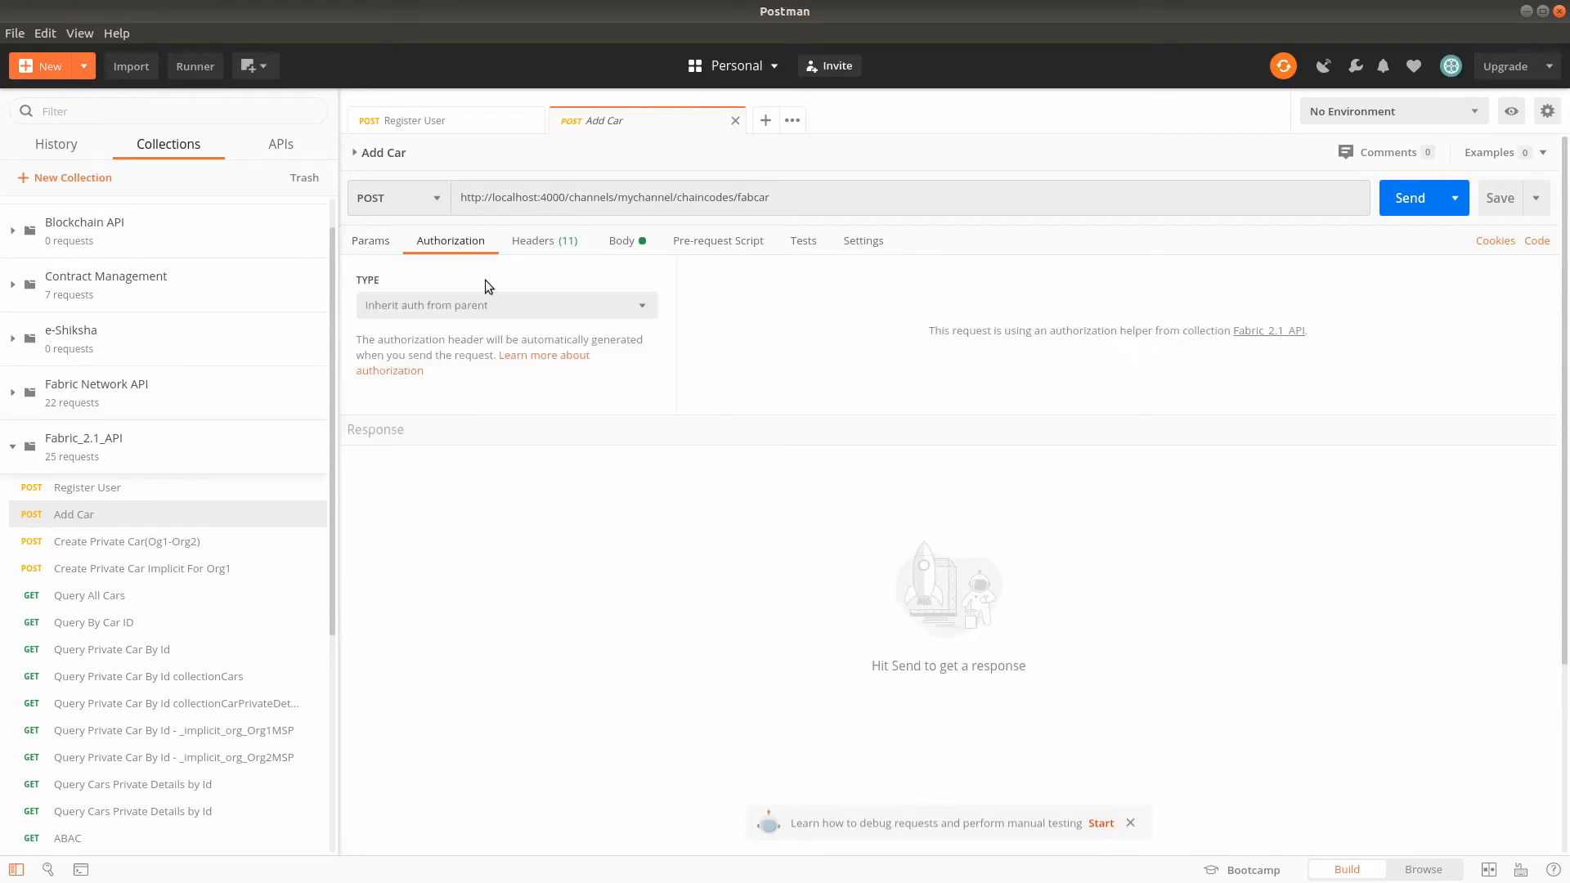
pyautogui.click(425, 305)
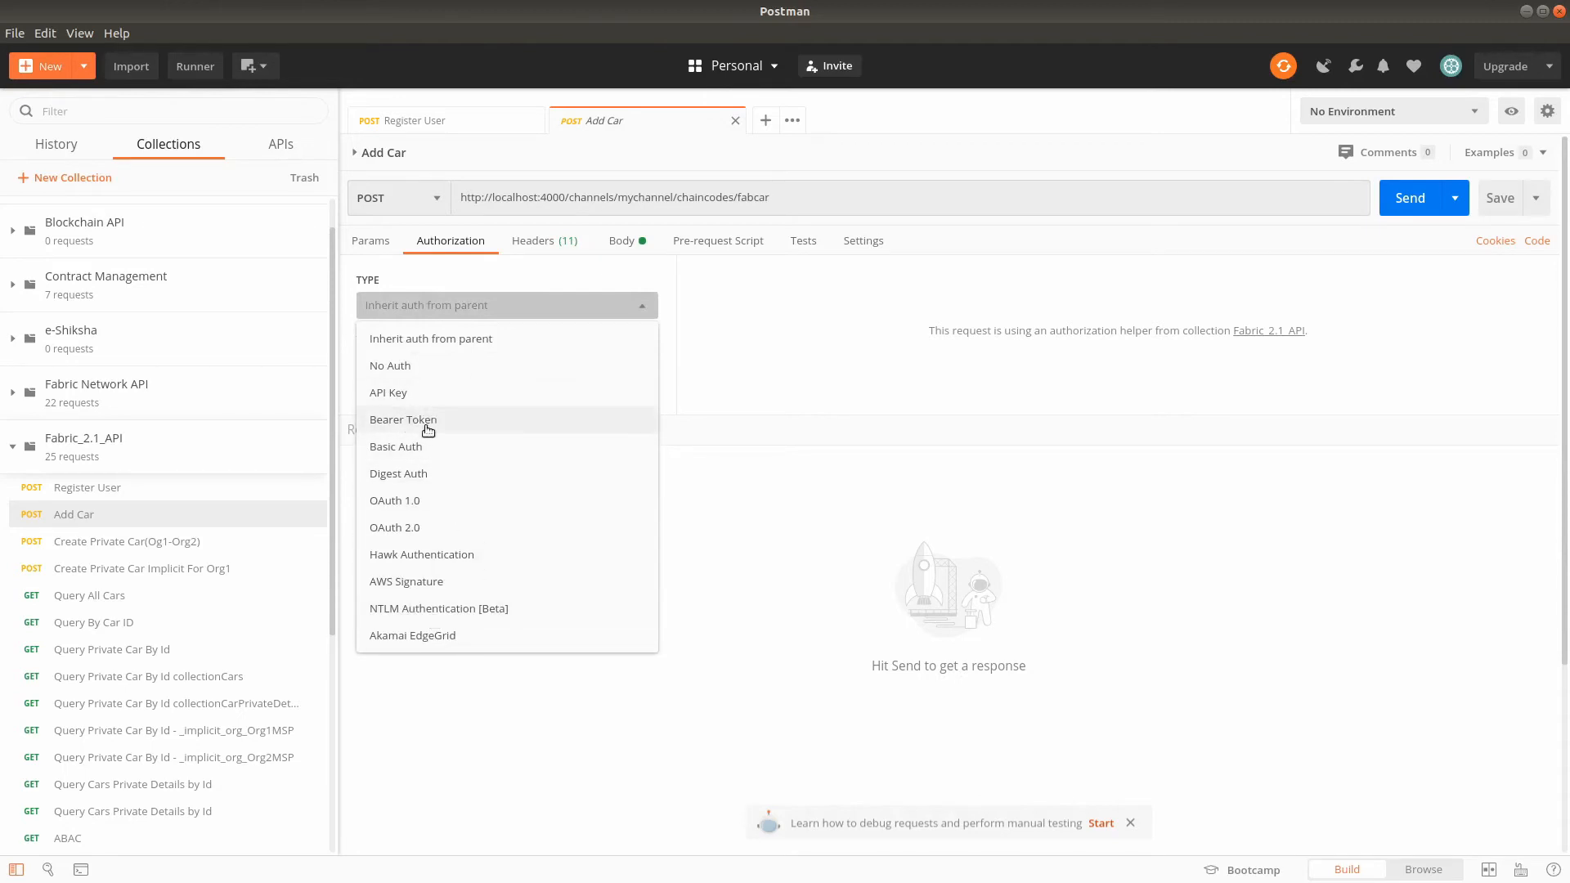
pyautogui.click(427, 422)
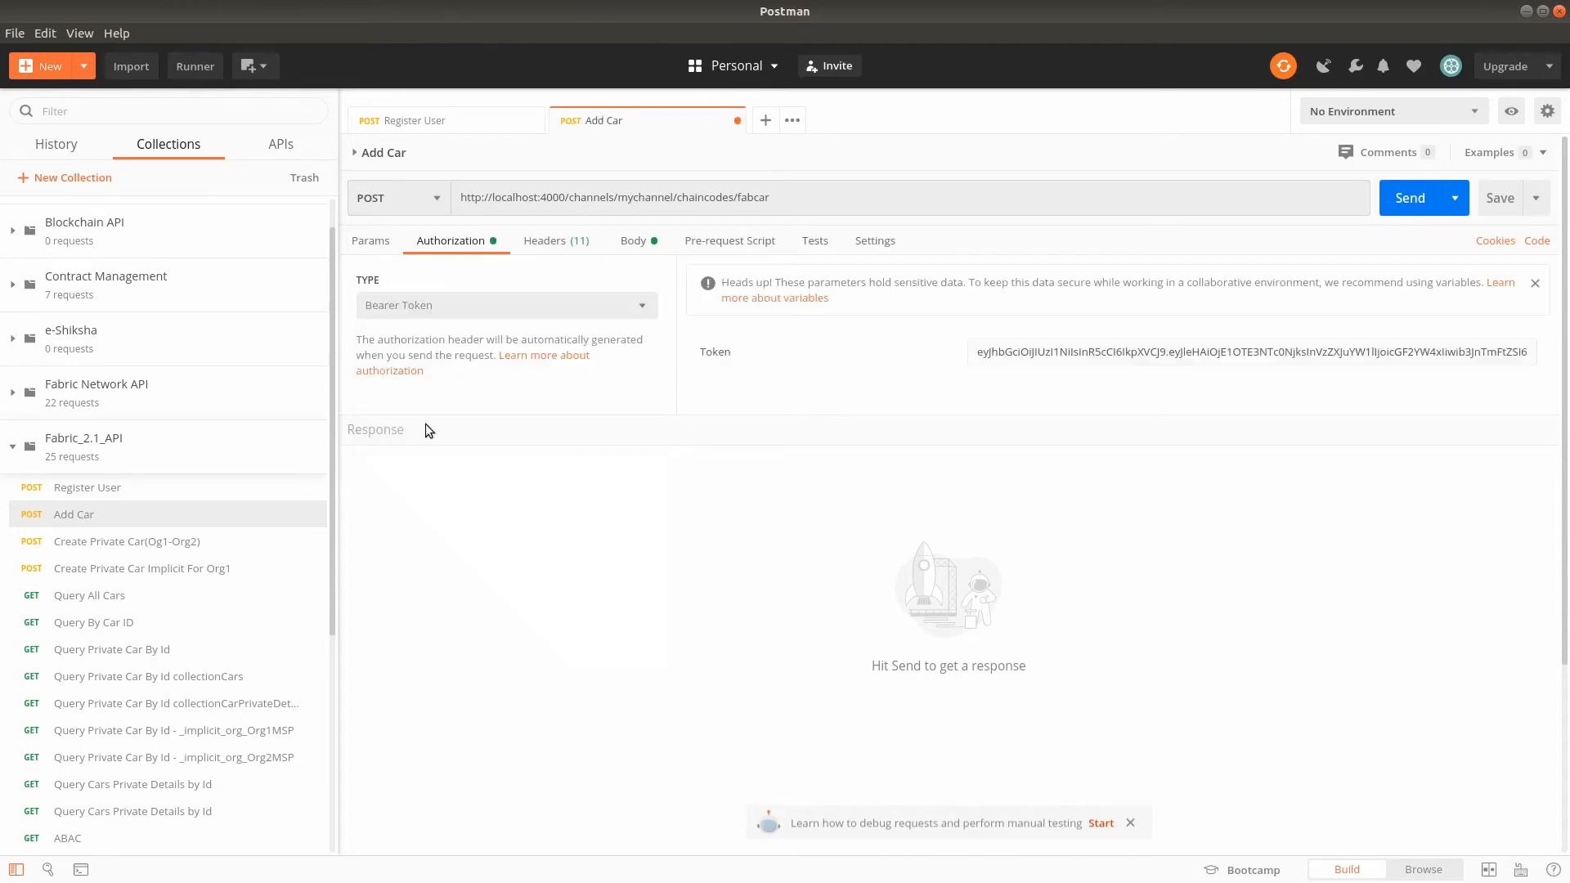
pyautogui.click(1068, 352)
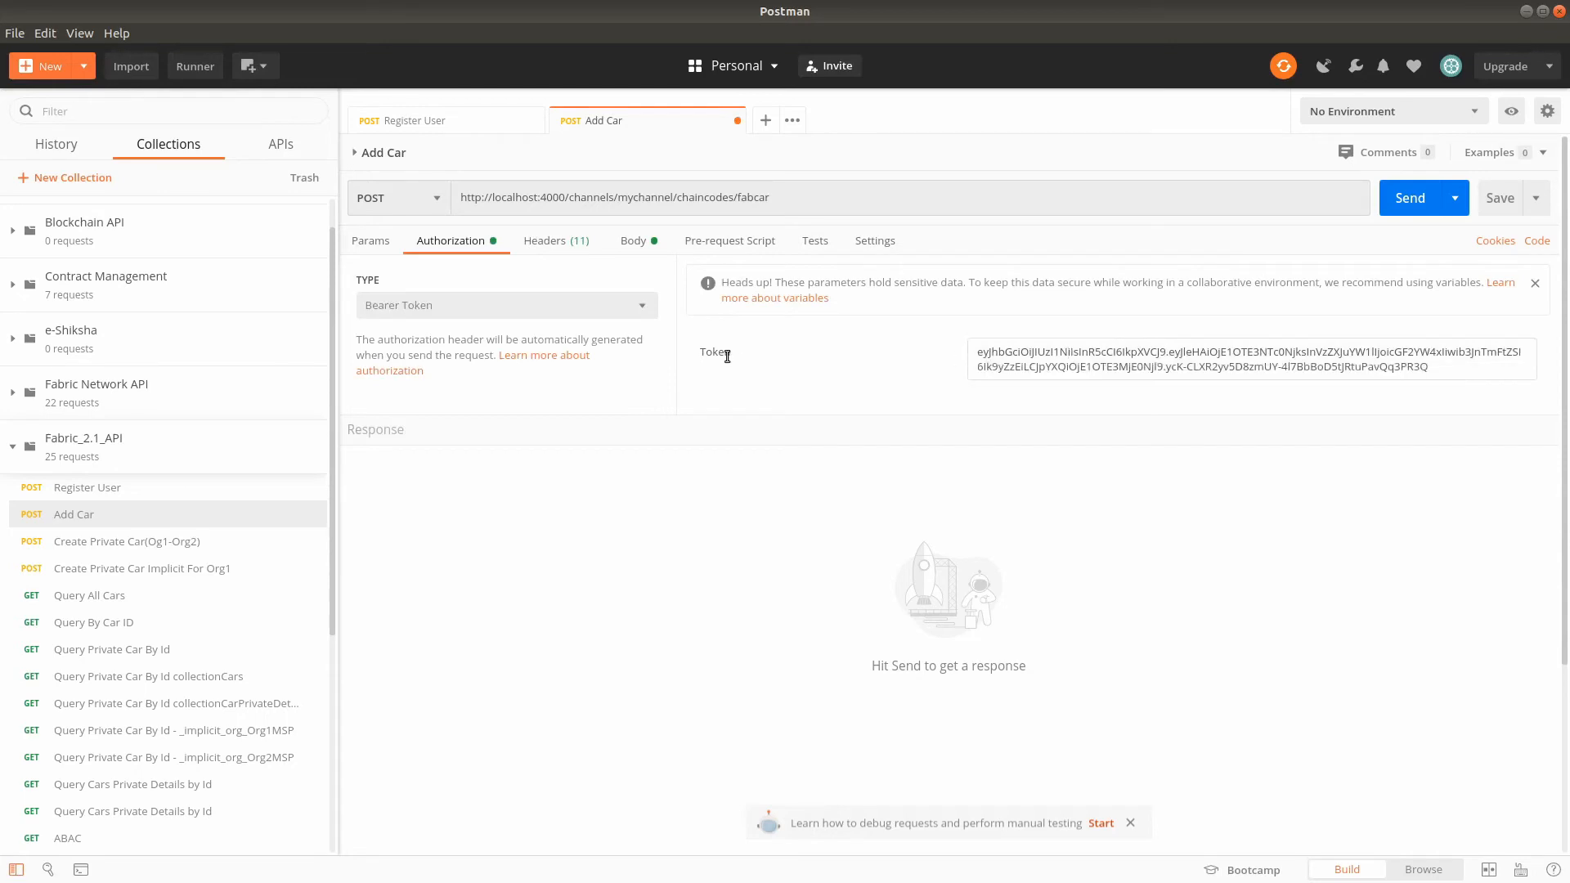
pyautogui.hotkey('ctrl', 'a')
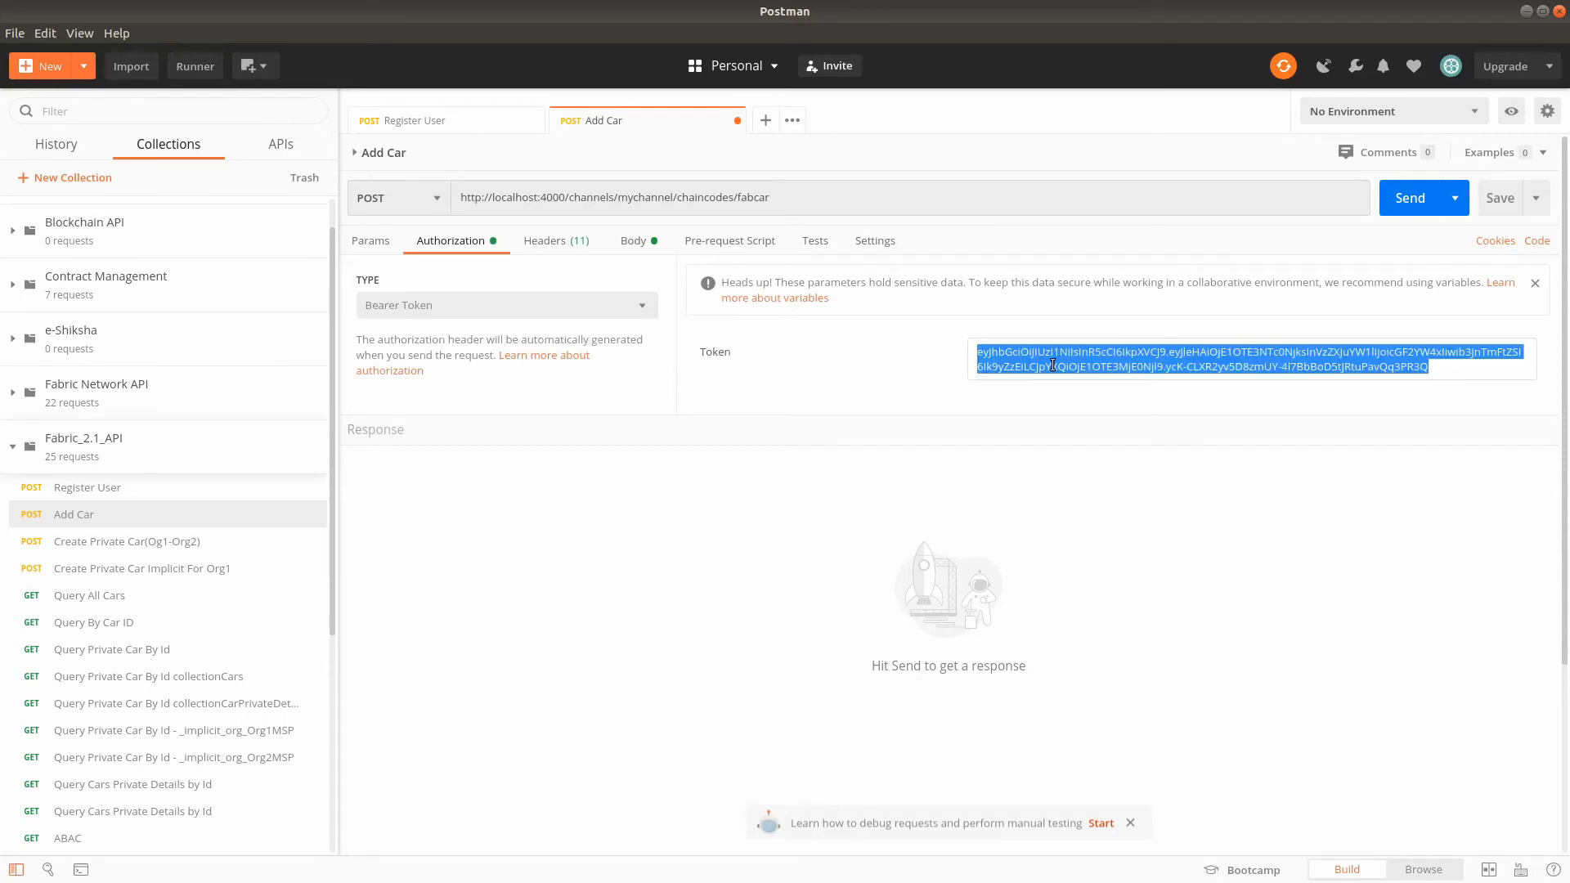
pyautogui.hotkey('ctrl', 'v')
pyautogui.click(1078, 559)
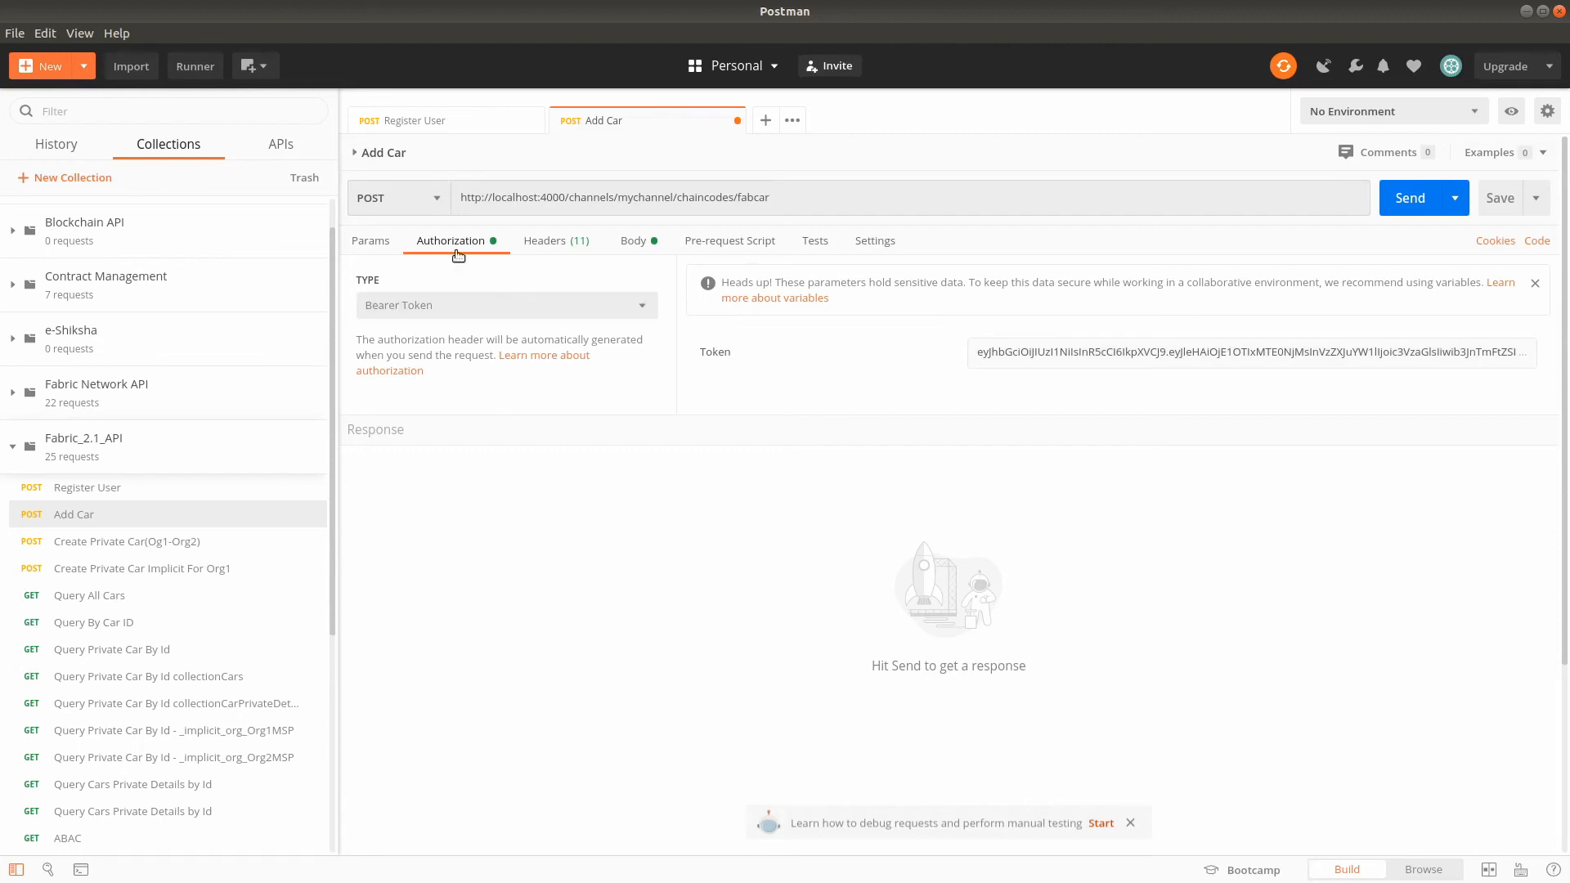
# - Set the Add Car request's authorization type to Inherit auth from parent
pyautogui.click(434, 305)
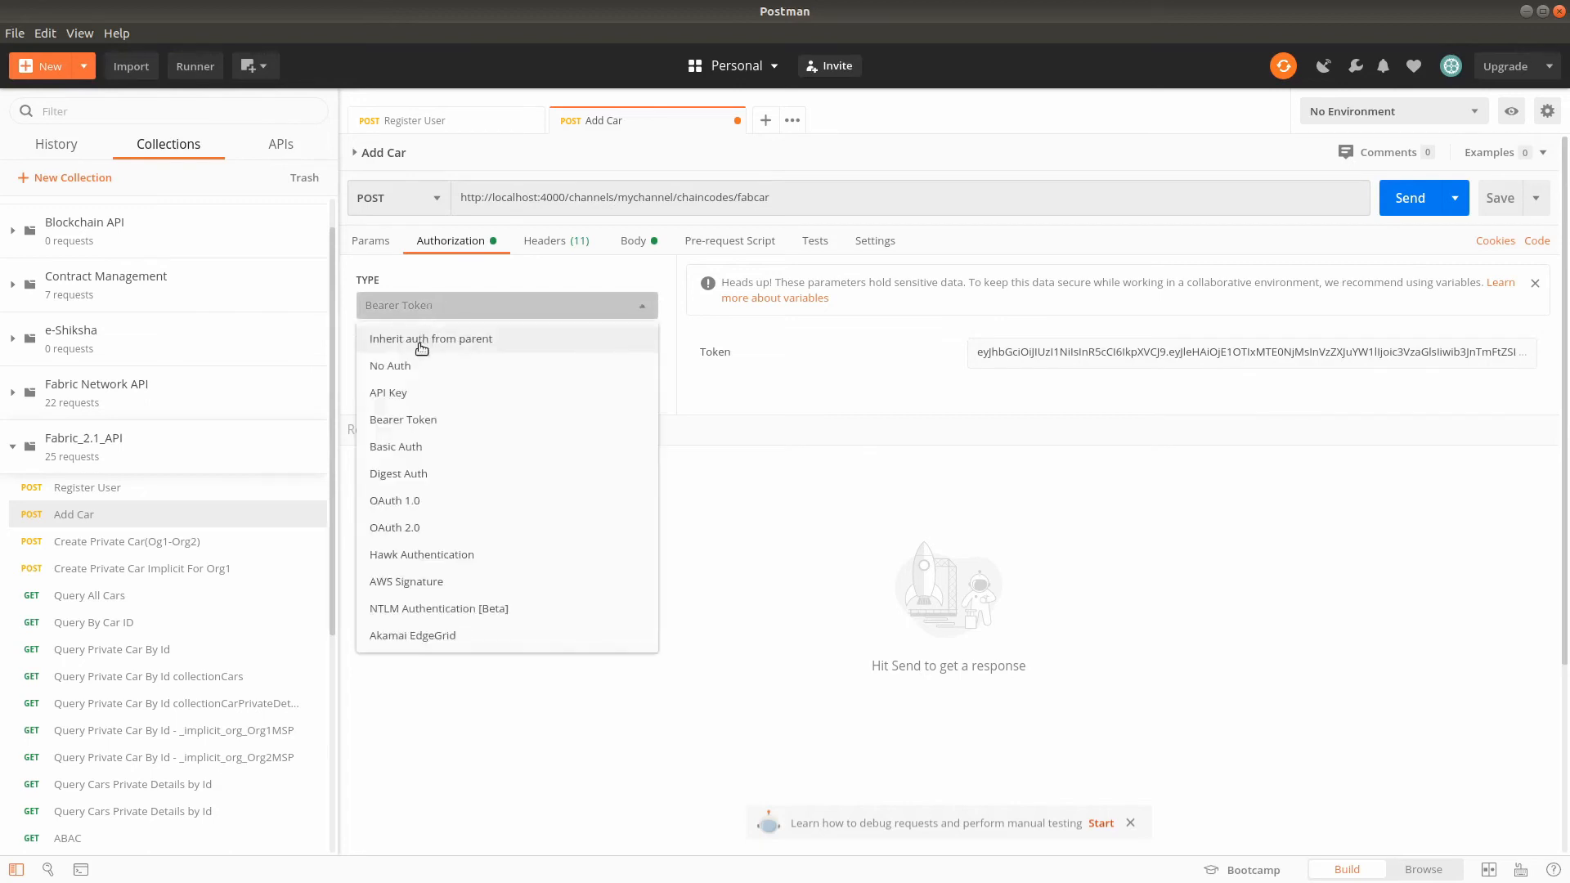
pyautogui.click(421, 342)
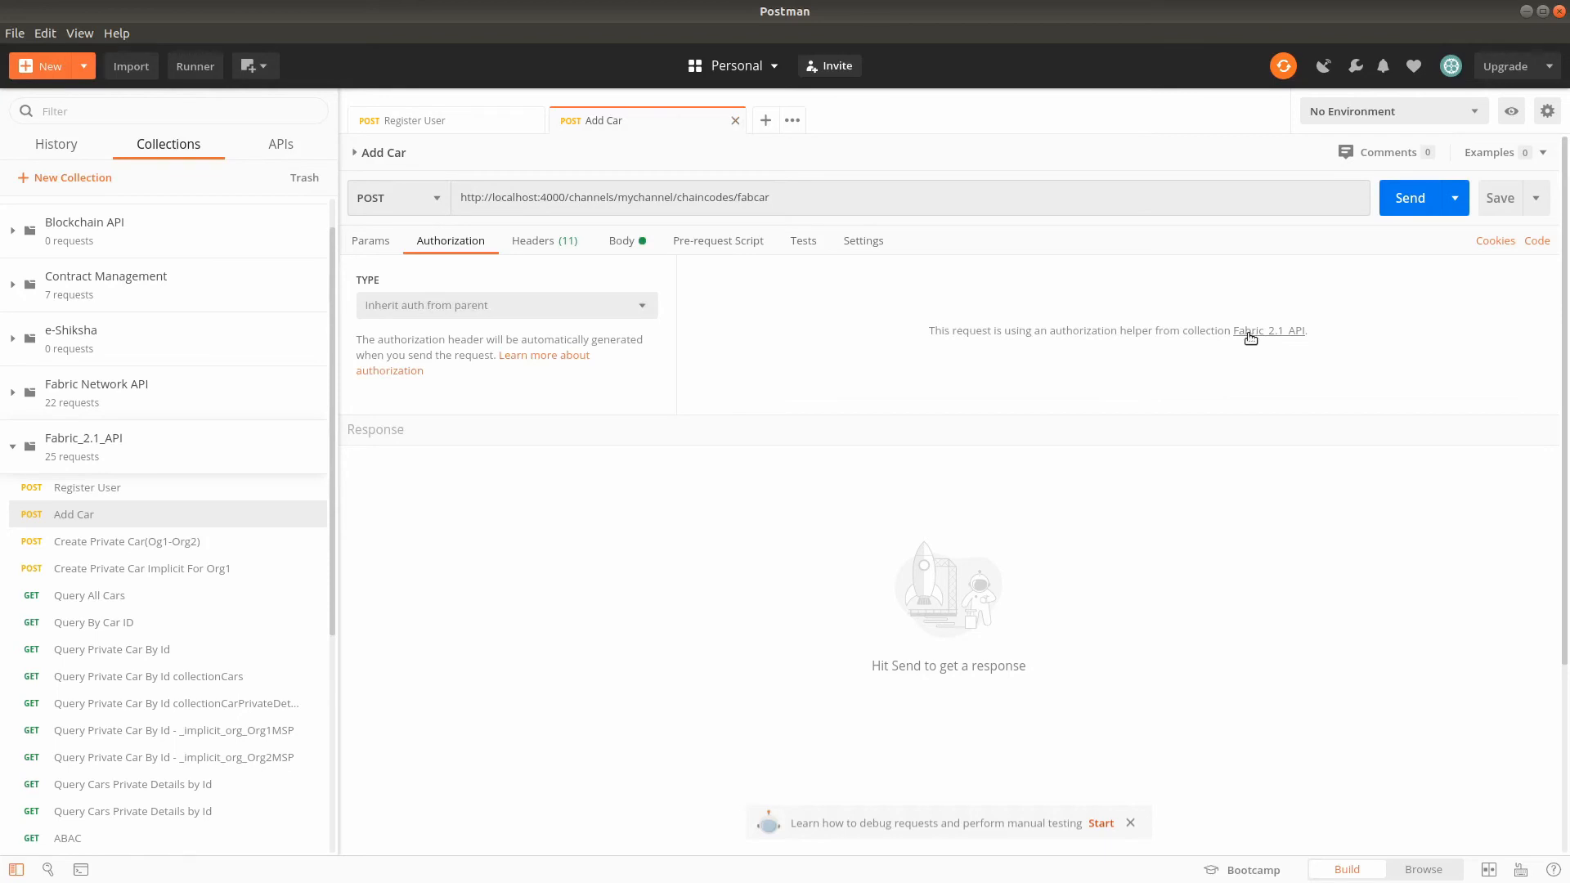
# - Open the parent Fabric_2.1_API collection's authorization settings and examine its authorization type options and token variable reference
pyautogui.click(1250, 331)
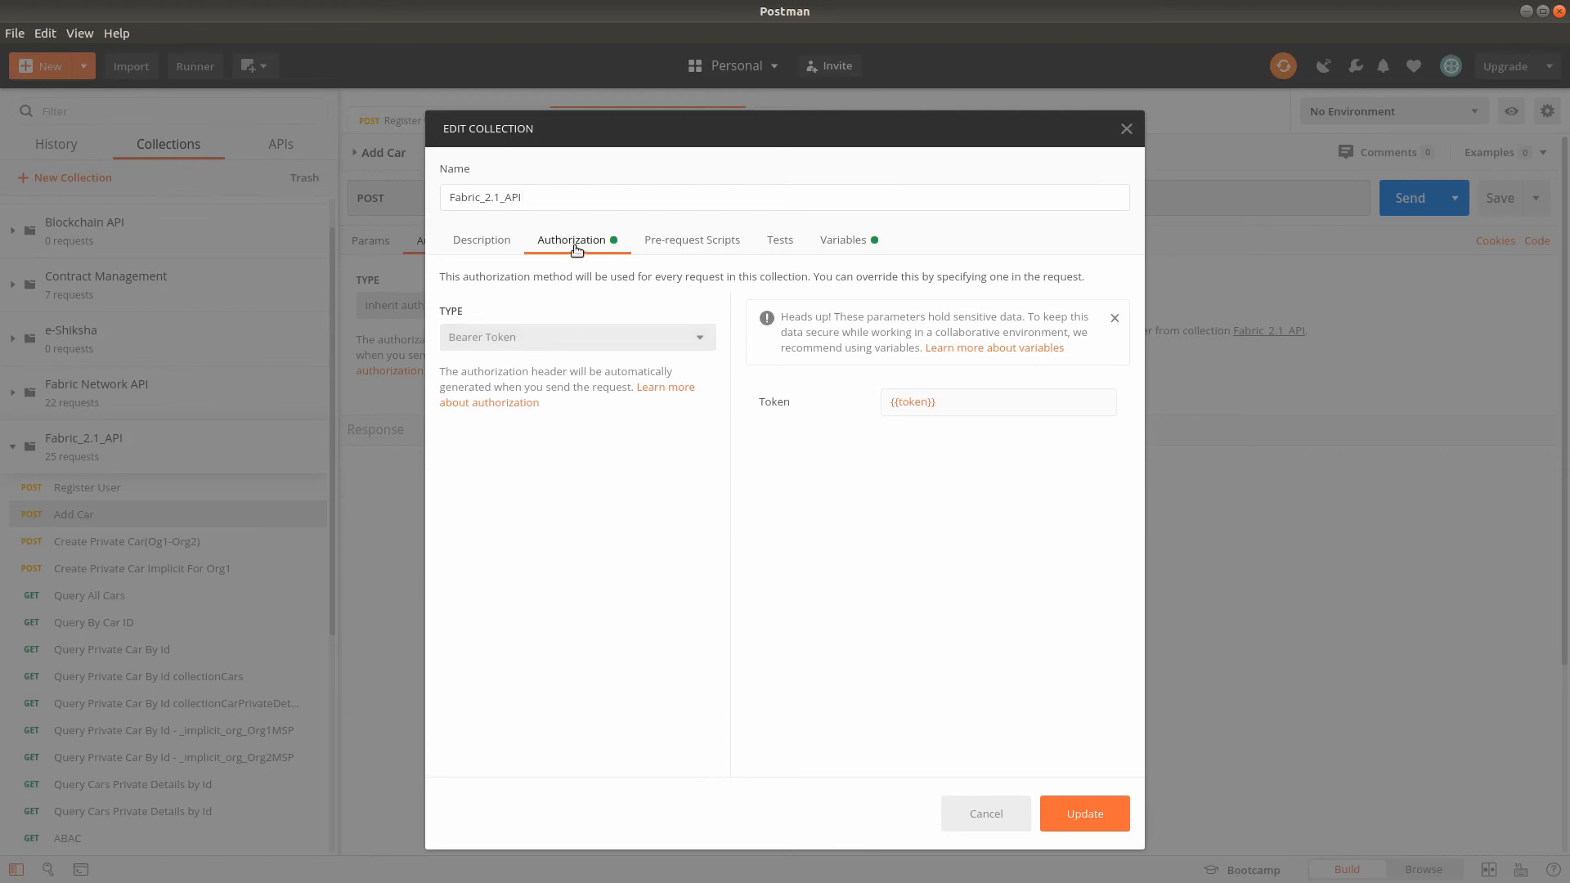
pyautogui.click(532, 344)
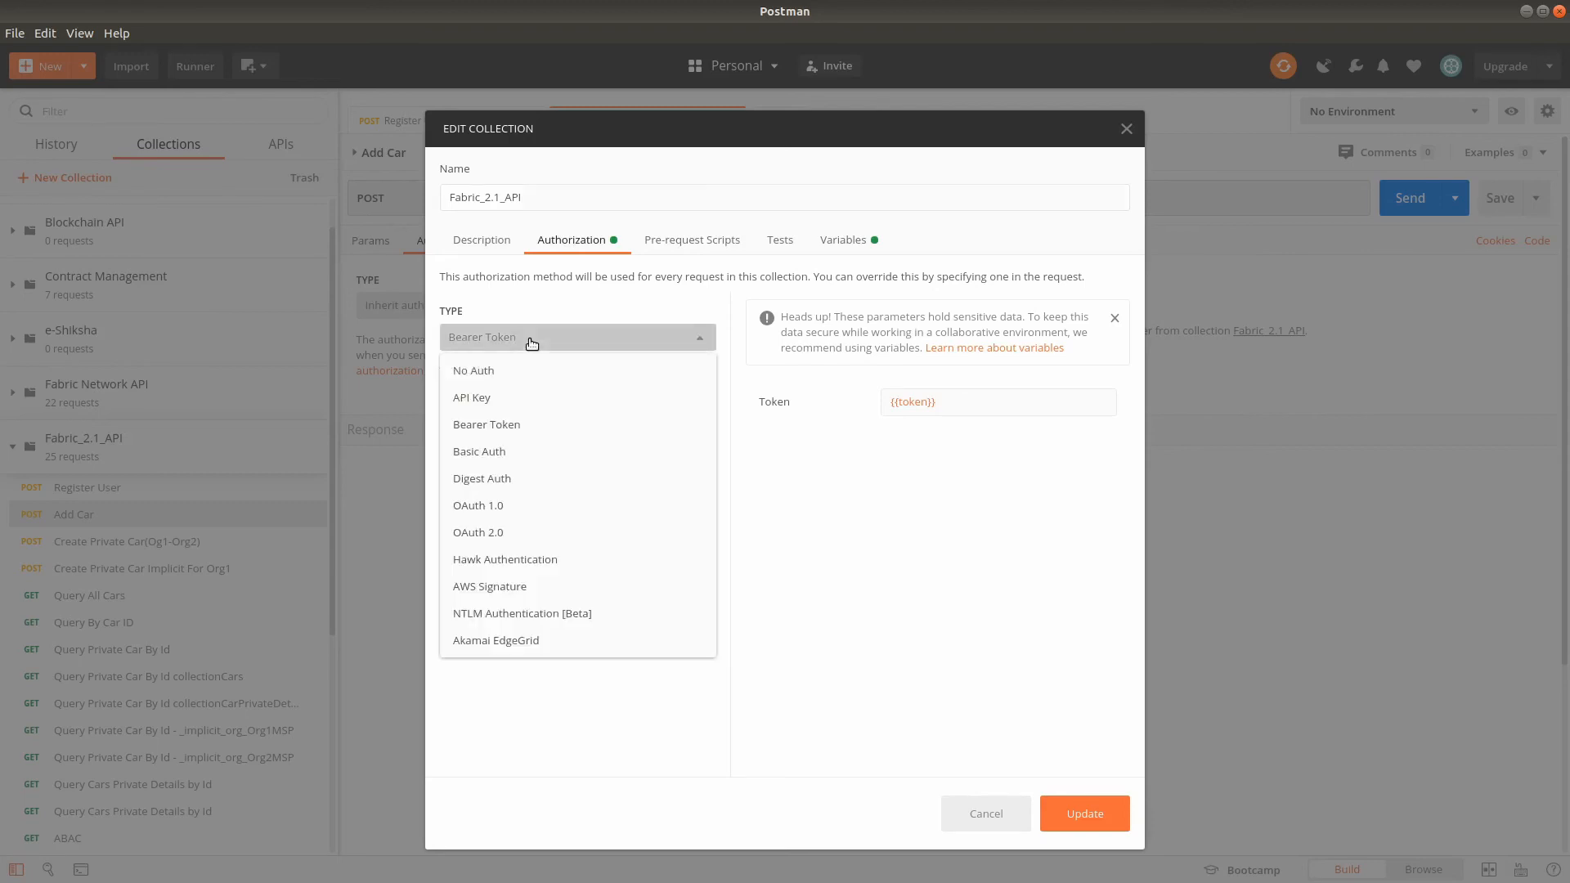
pyautogui.click(532, 344)
pyautogui.doubleClick(778, 401)
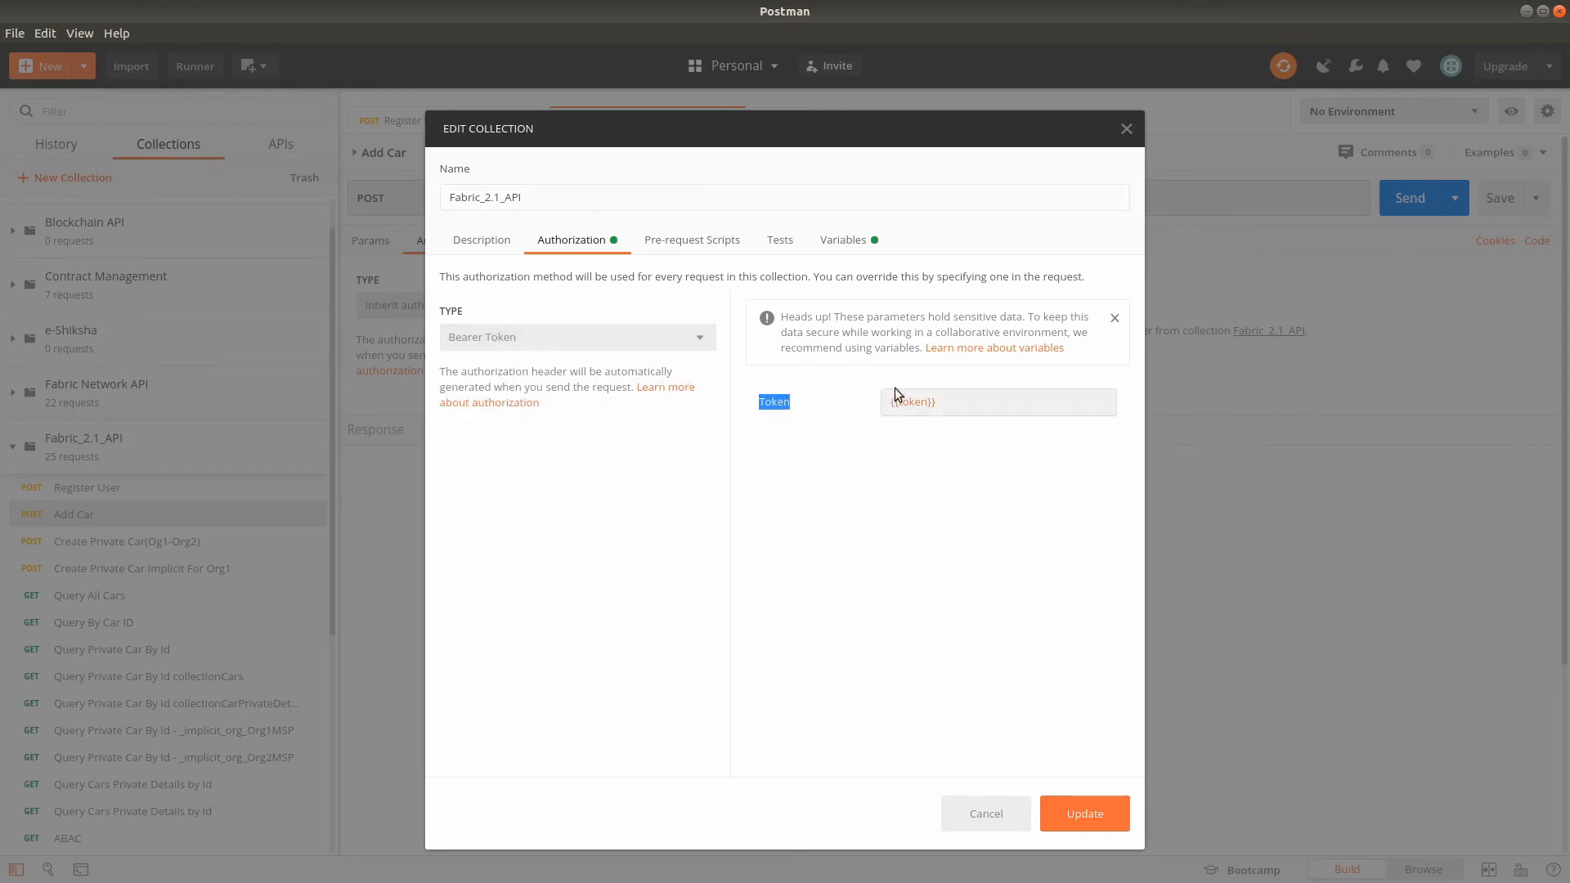
pyautogui.doubleClick(913, 401)
pyautogui.click(954, 406)
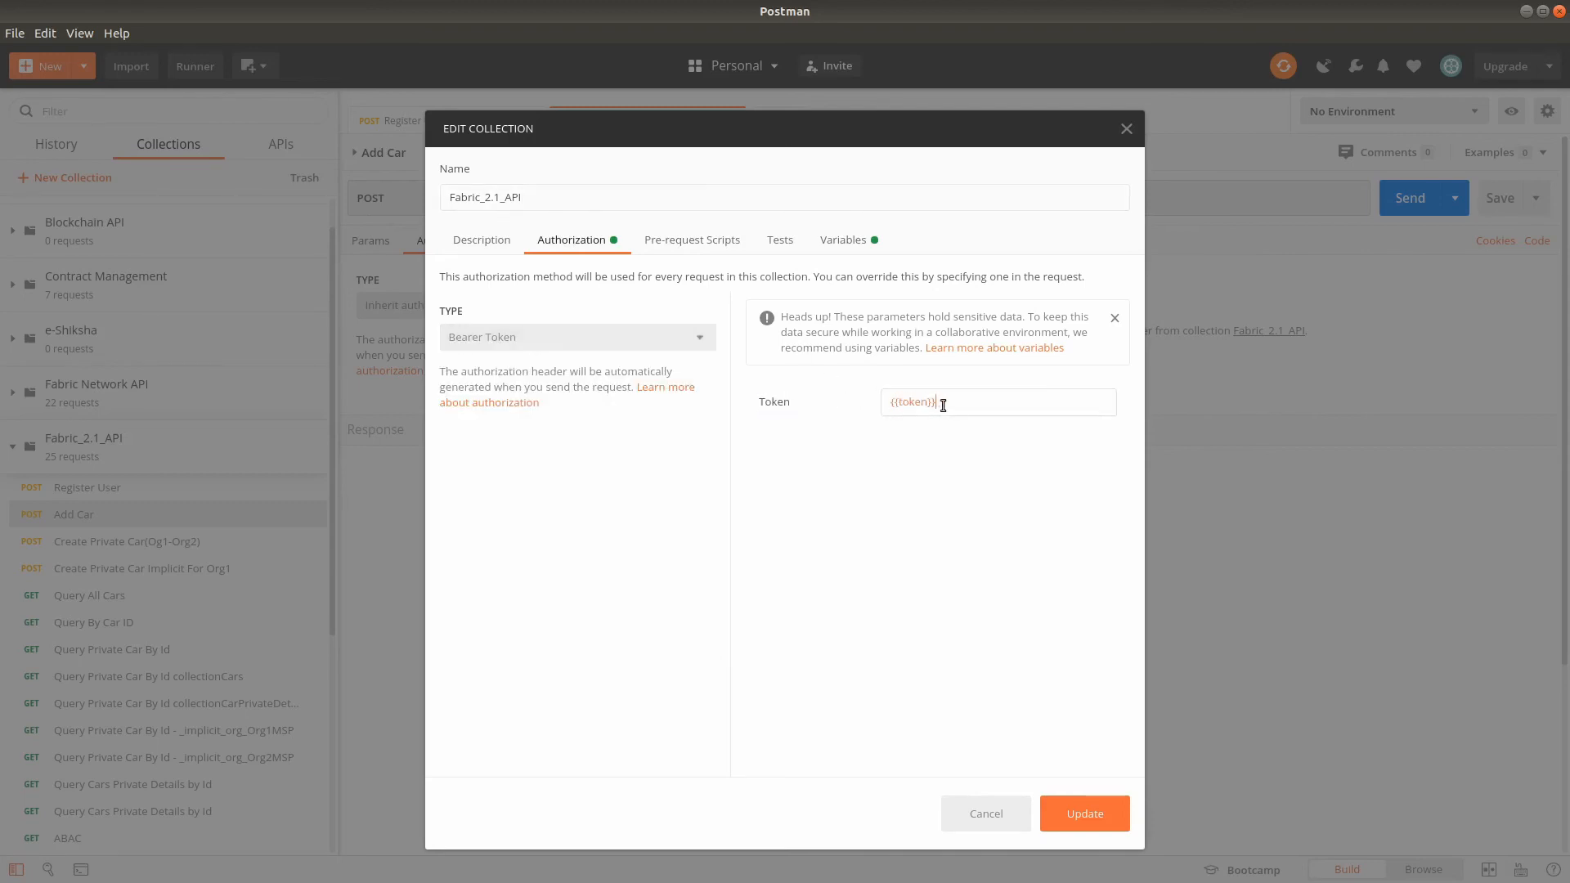
pyautogui.doubleClick(912, 407)
pyautogui.click(942, 401)
# - Replace the current value of the collection's token variable with the copied user token and update the collection
pyautogui.click(861, 248)
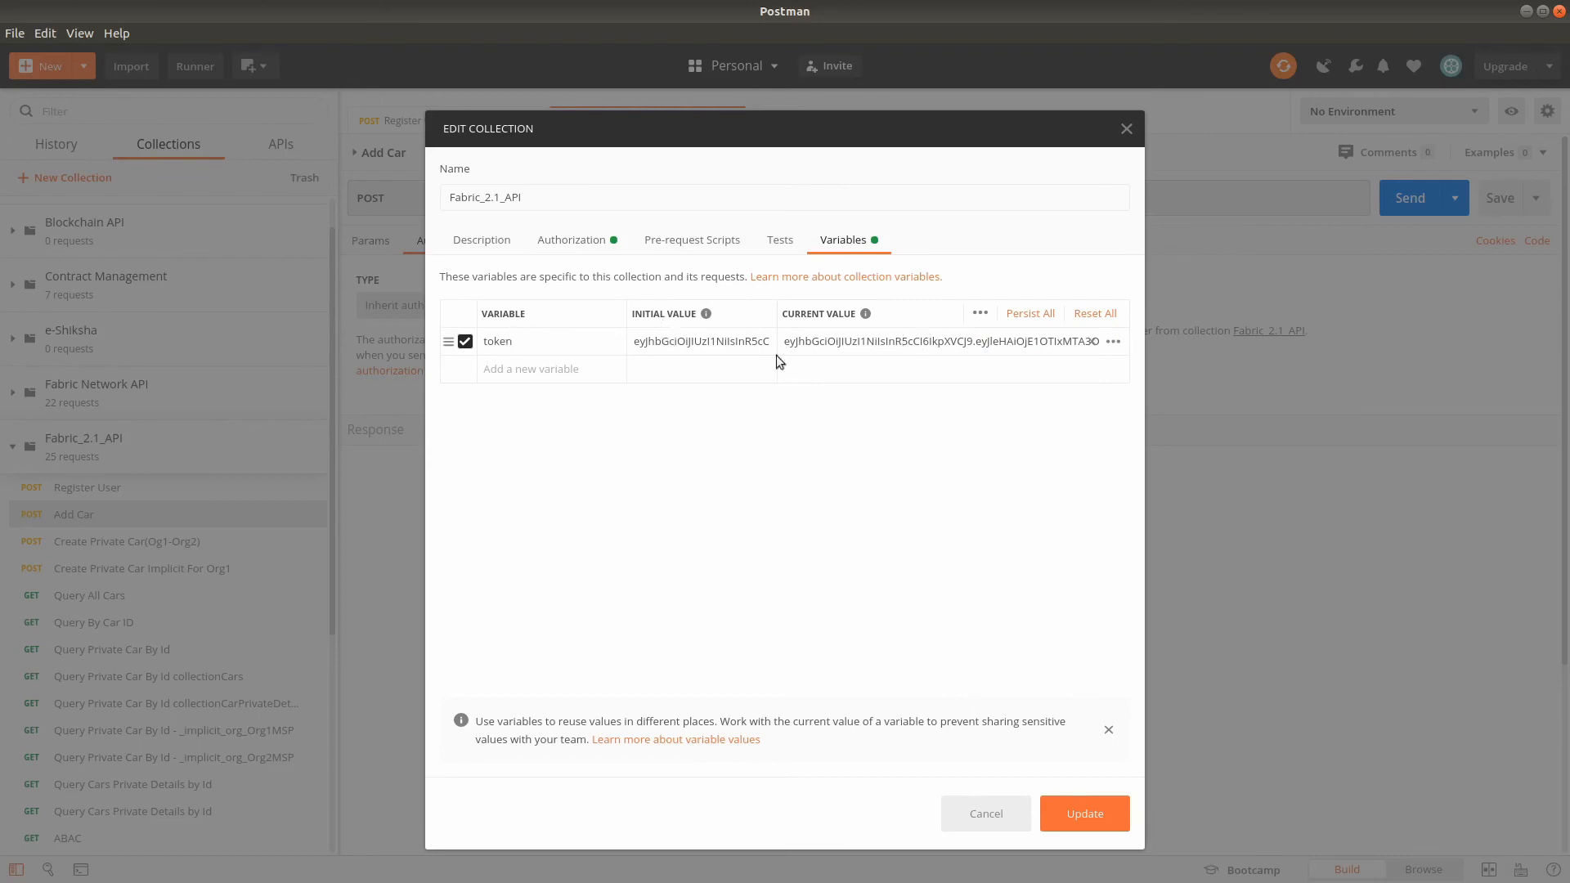
pyautogui.click(847, 344)
pyautogui.hotkey('ctrl', 'a')
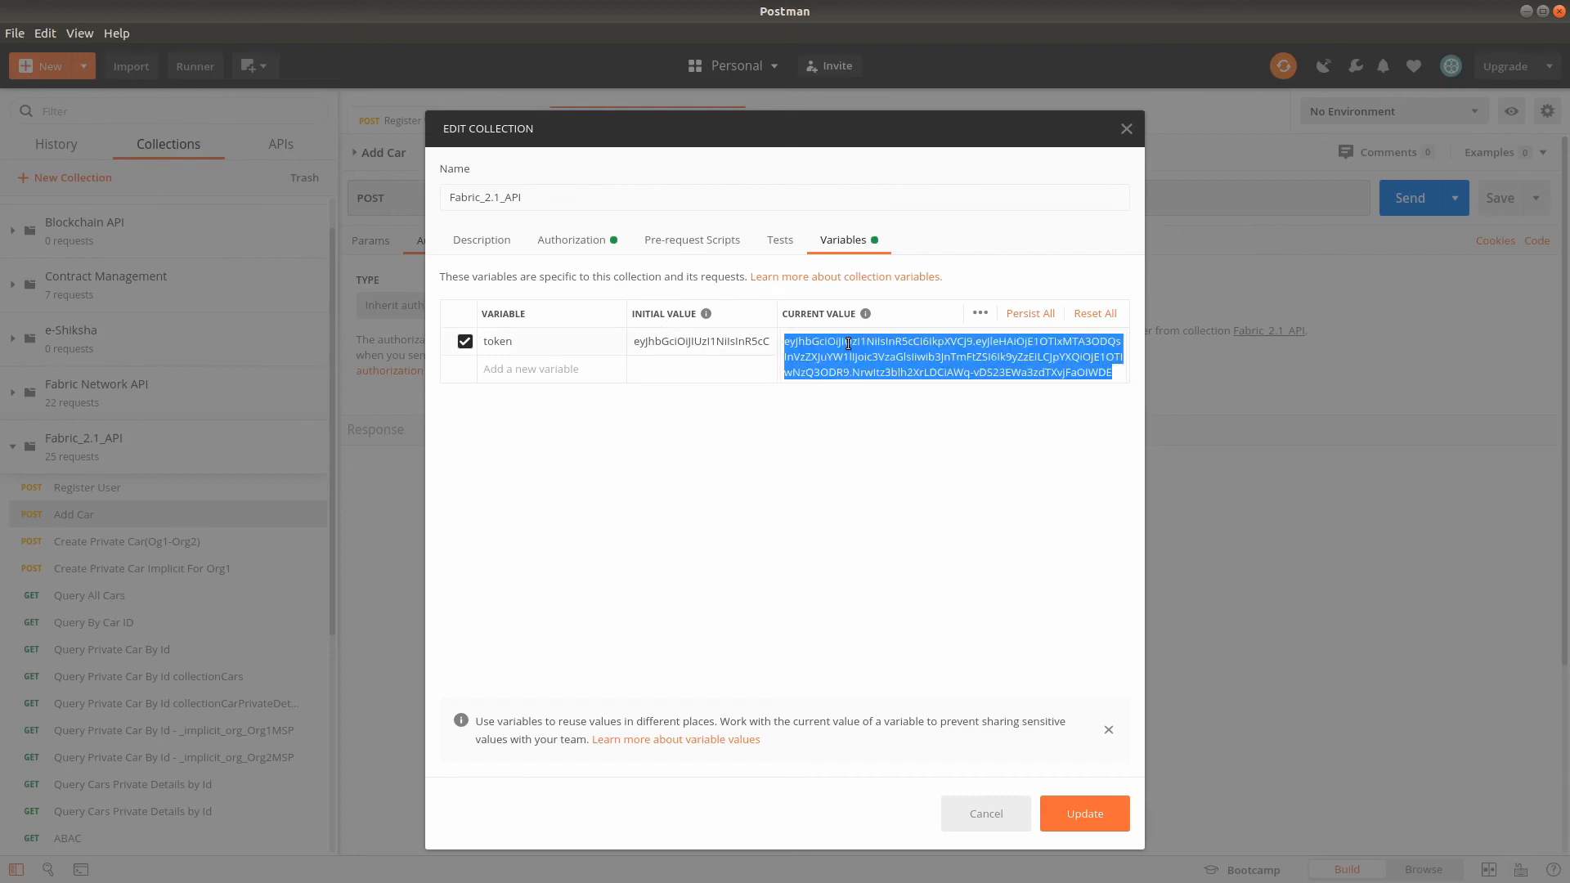
pyautogui.hotkey('ctrl', 'v')
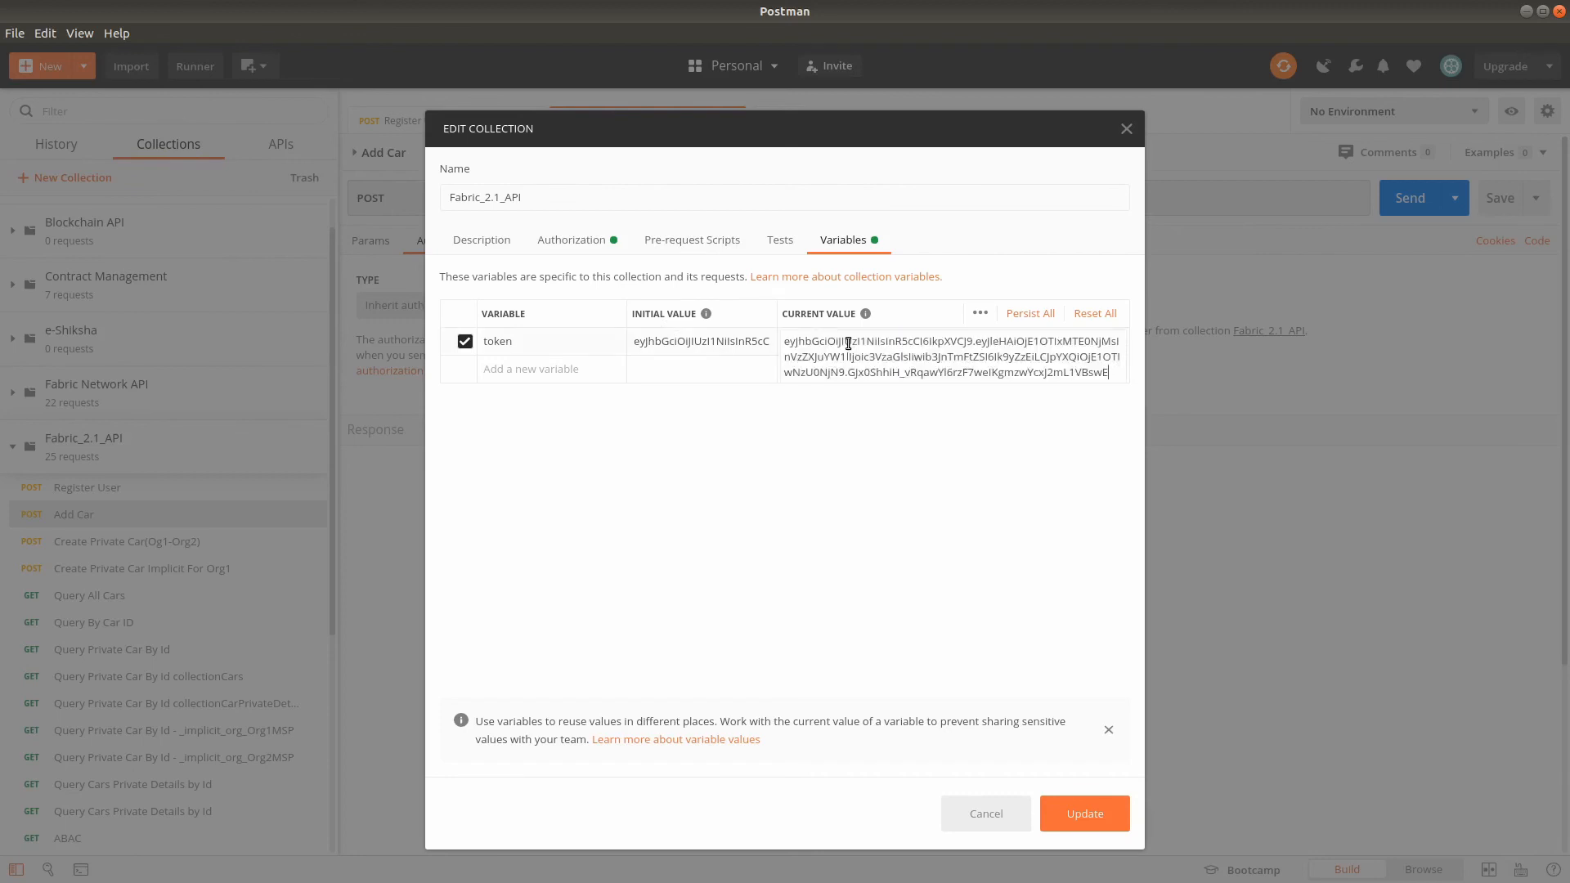
pyautogui.click(1093, 816)
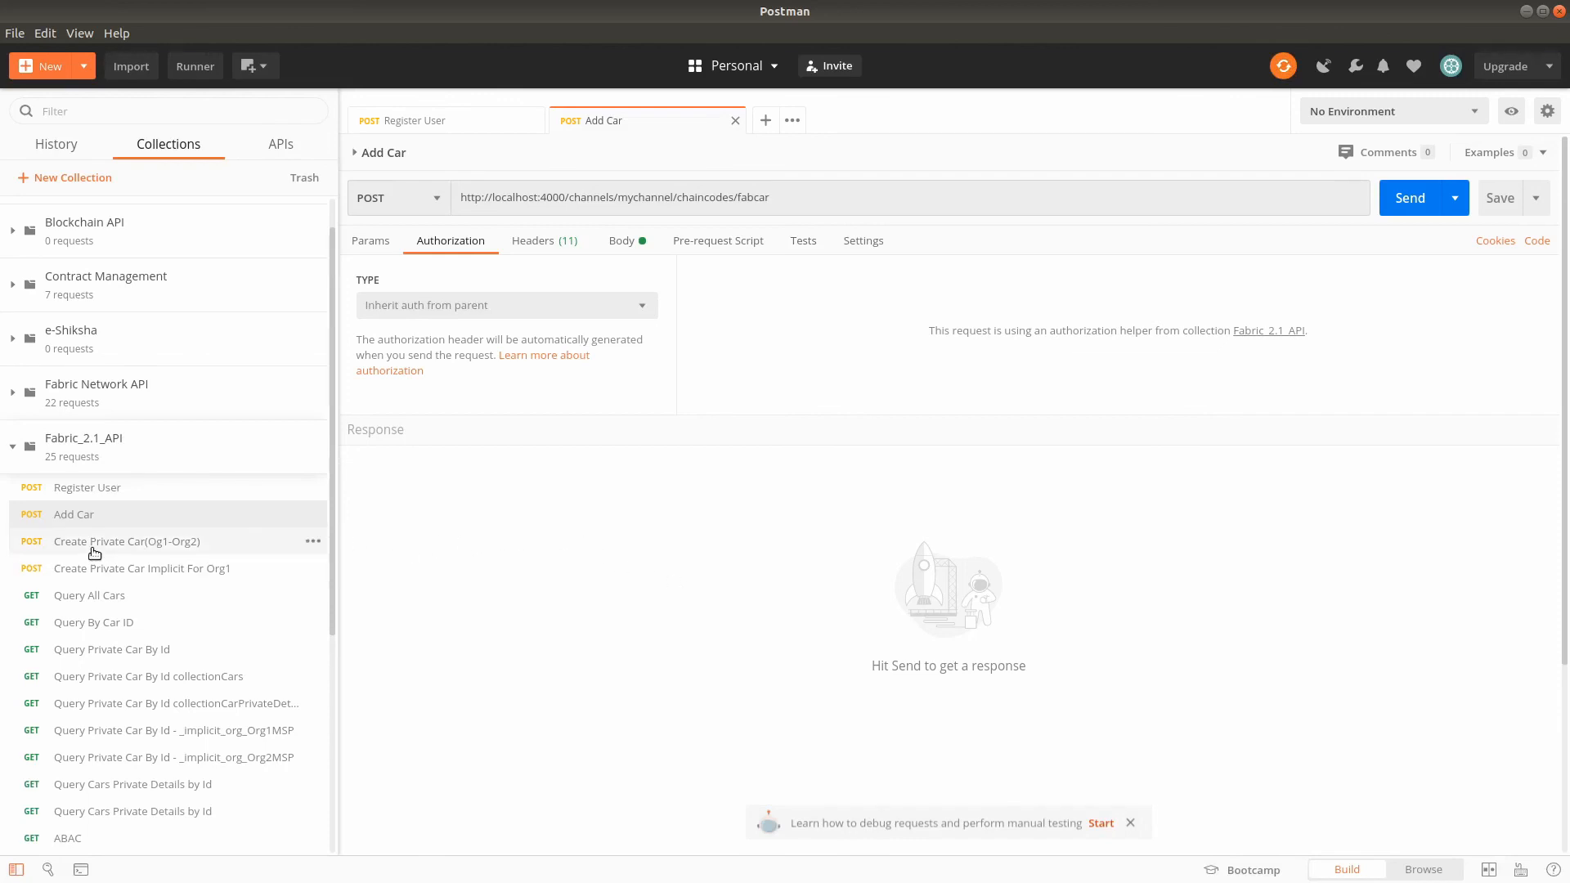
# - Open the Create Private Car(Og1-Org2) request and select Inherit auth from parent as its authorization type
pyautogui.click(95, 544)
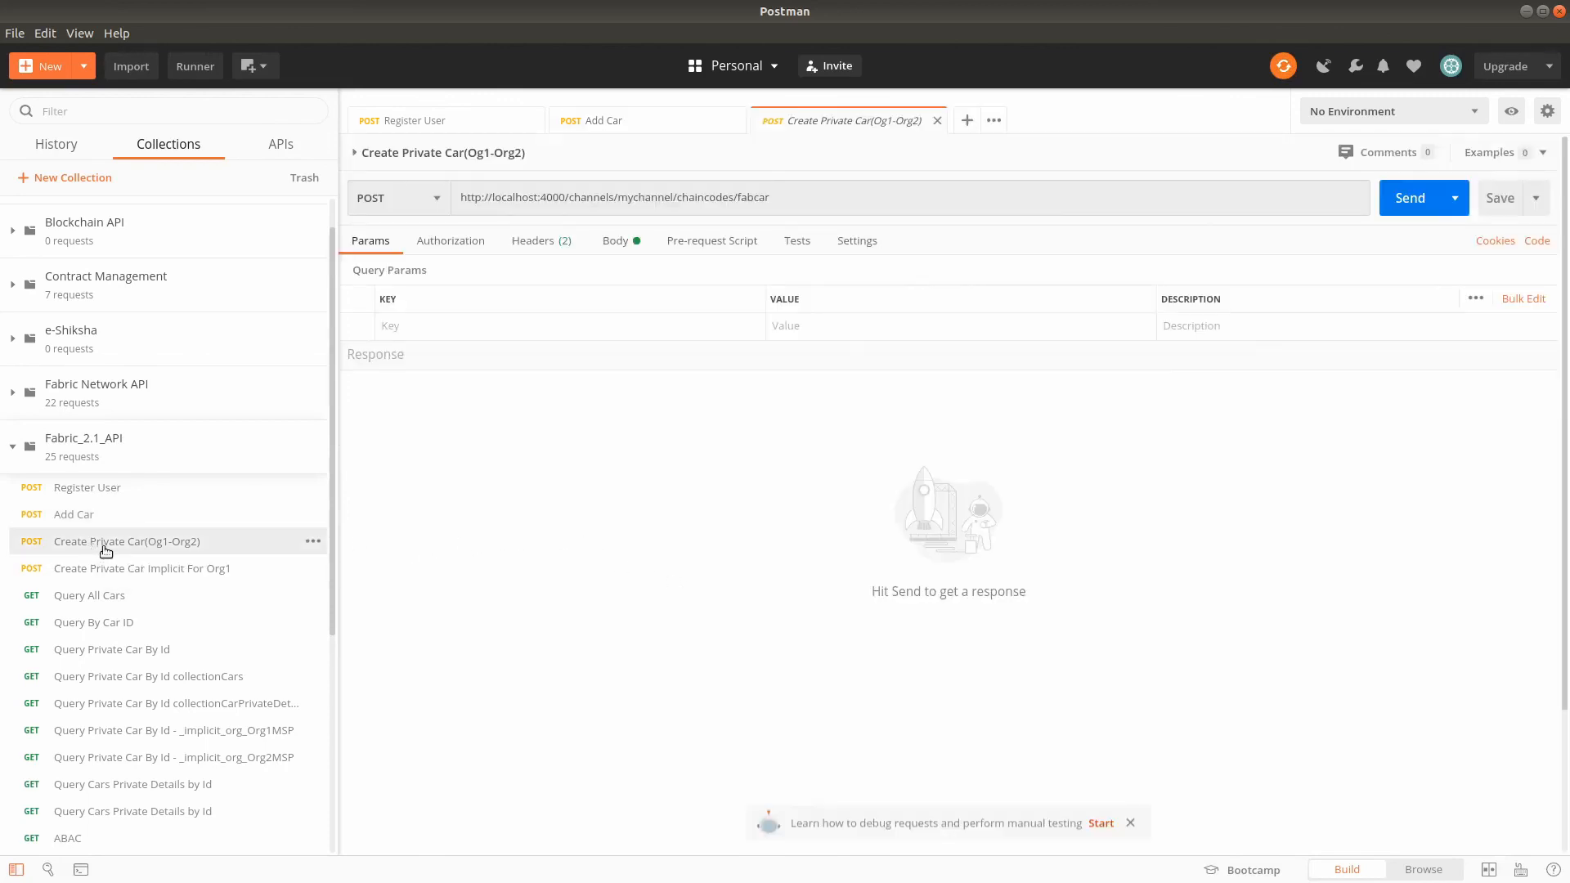
pyautogui.click(461, 241)
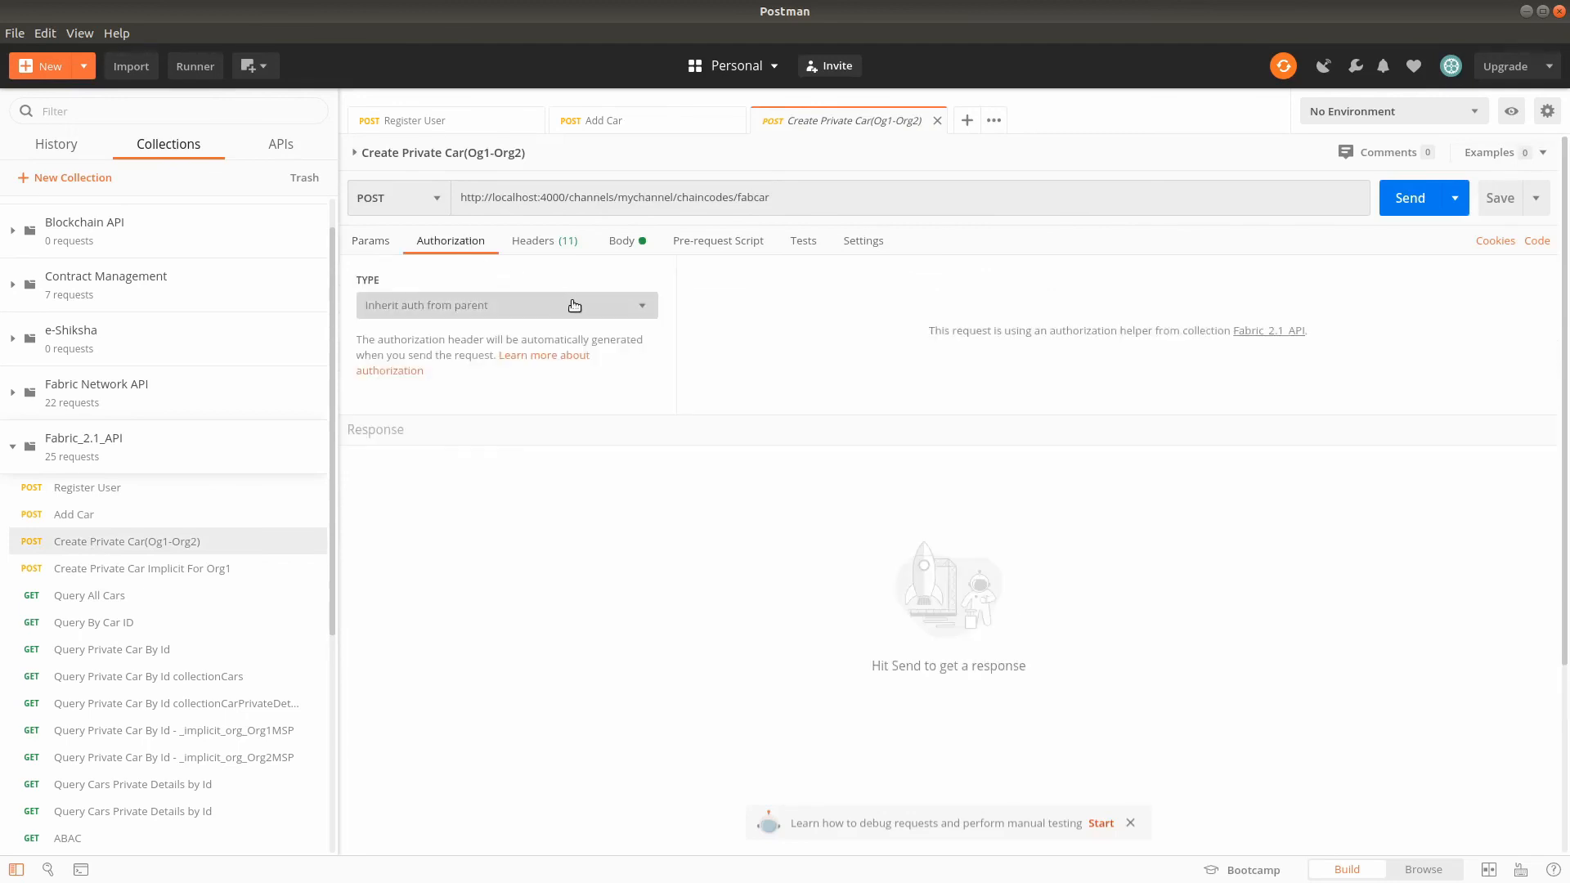
pyautogui.click(575, 305)
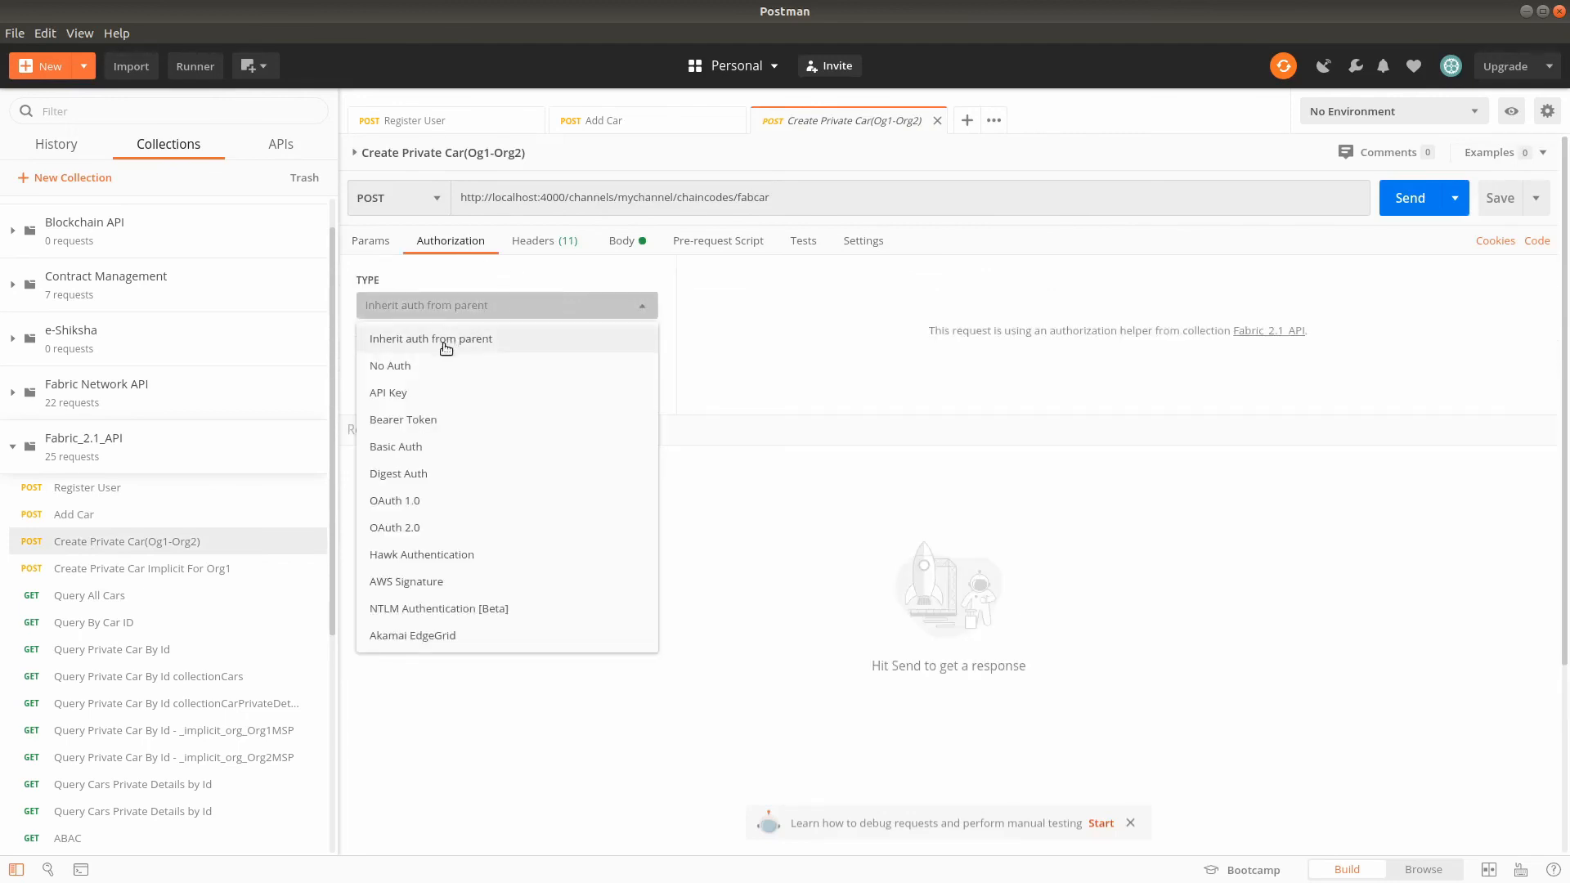
pyautogui.click(446, 345)
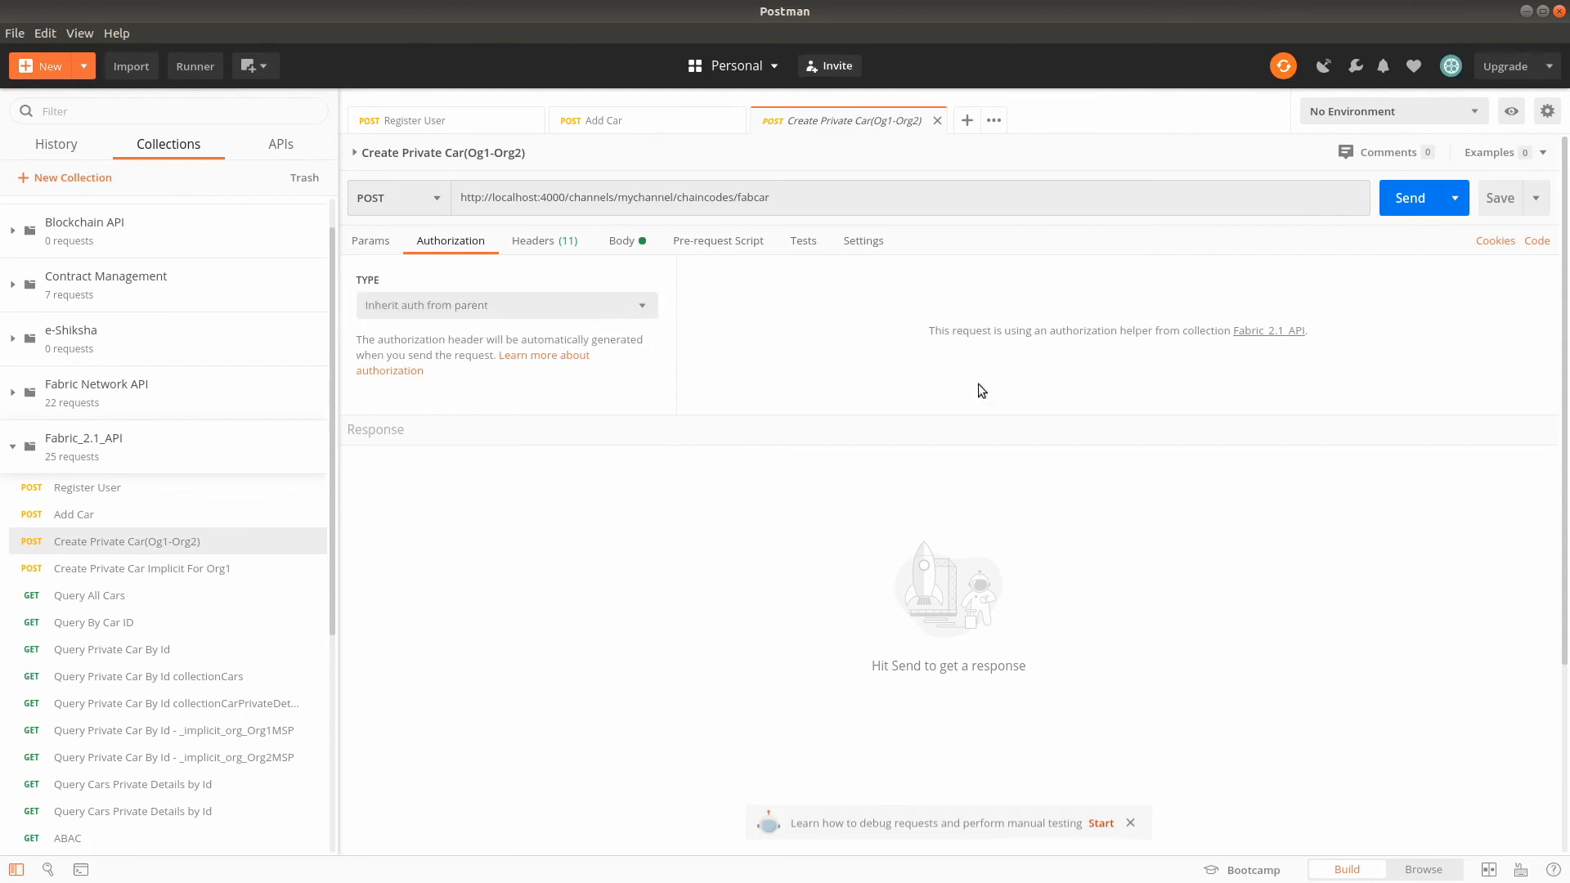
# - Review the authorization and variables of the parent collection from Create Private Car(Og1-Org2), close its settings, and look over the request list
pyautogui.click(1239, 331)
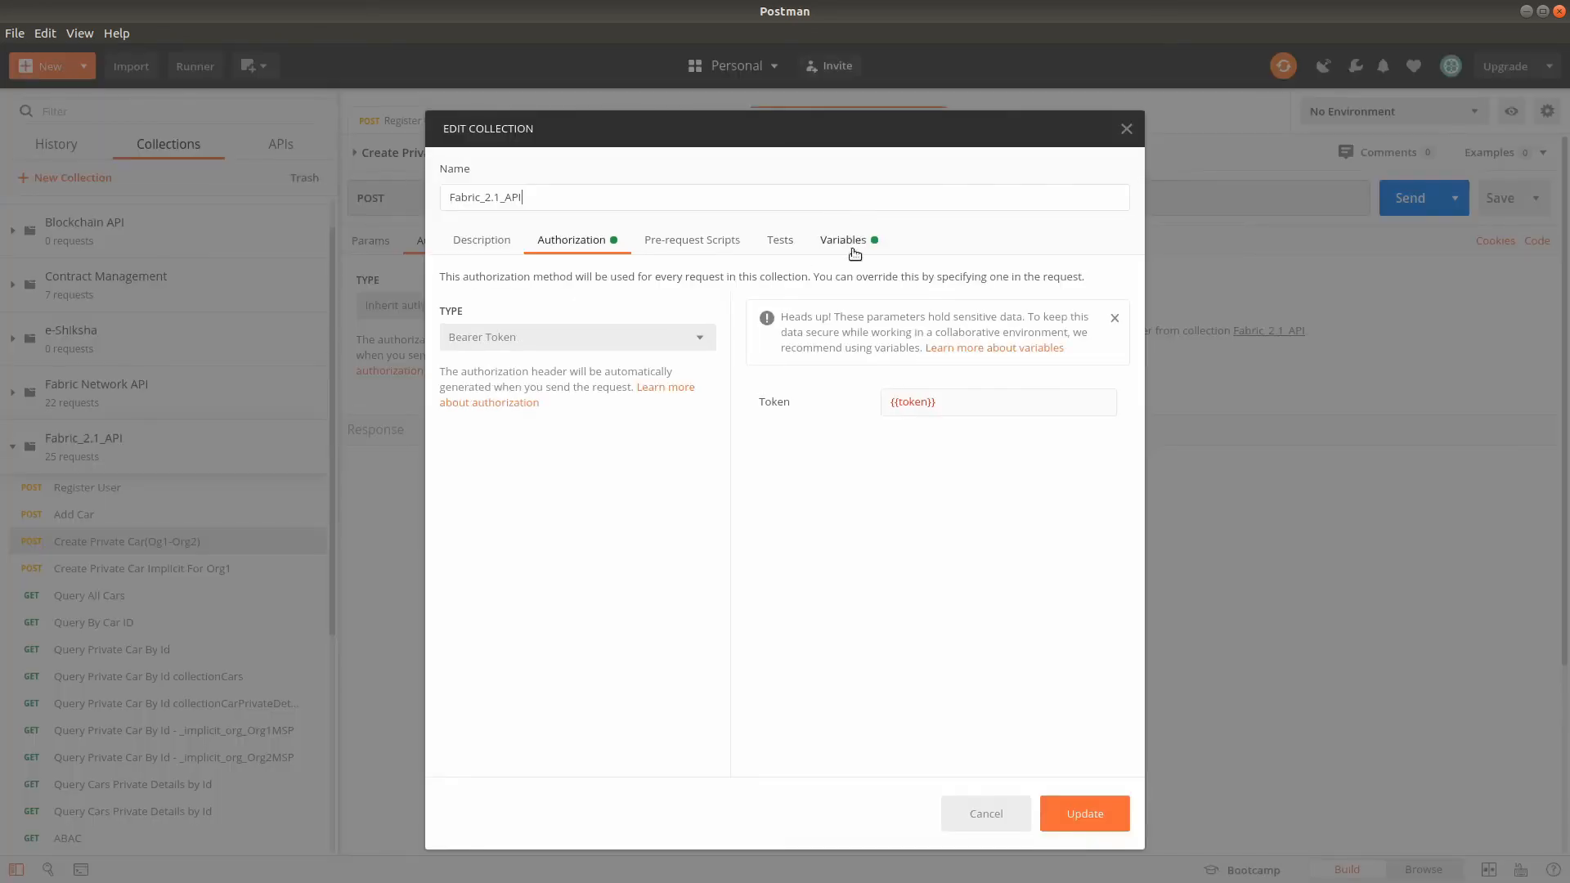
pyautogui.click(849, 243)
pyautogui.click(1127, 128)
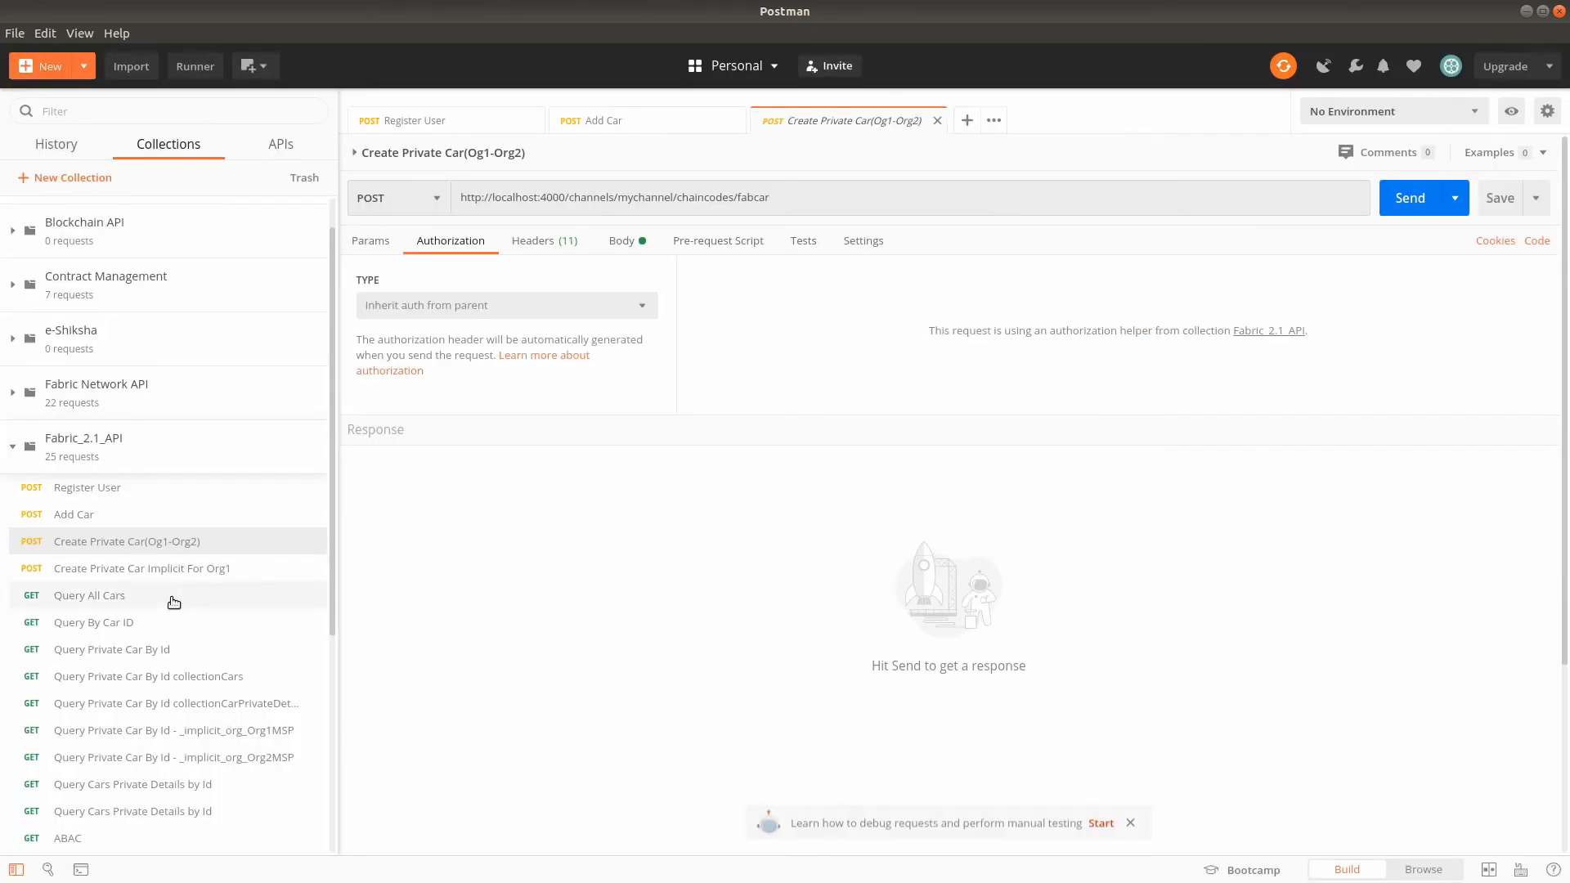
pyautogui.scroll(-3, 180, 613)
pyautogui.scroll(4, 199, 636)
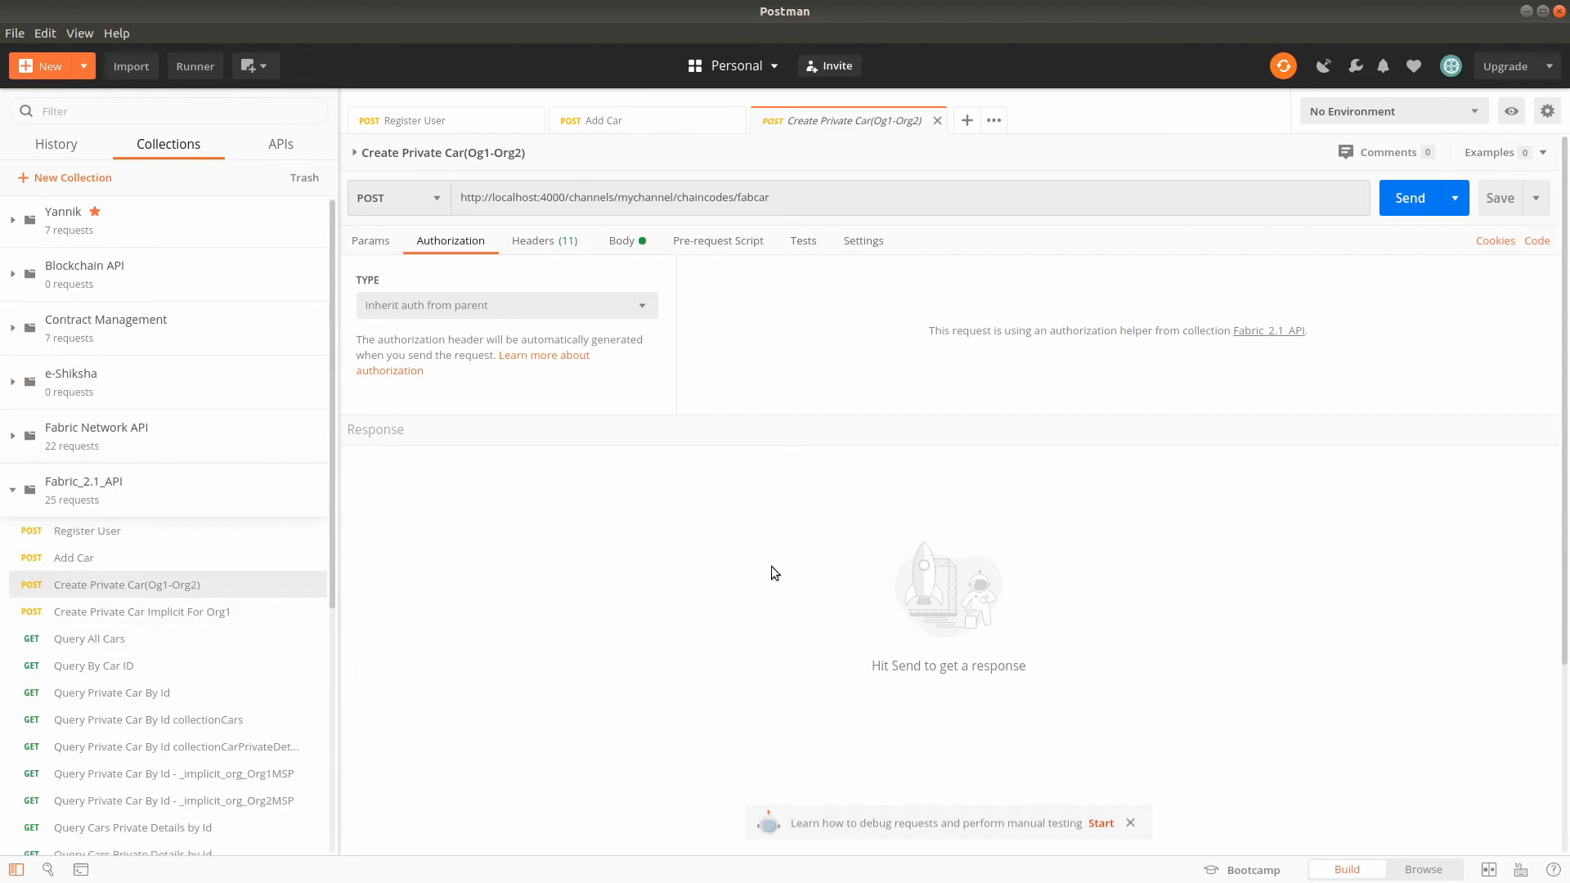